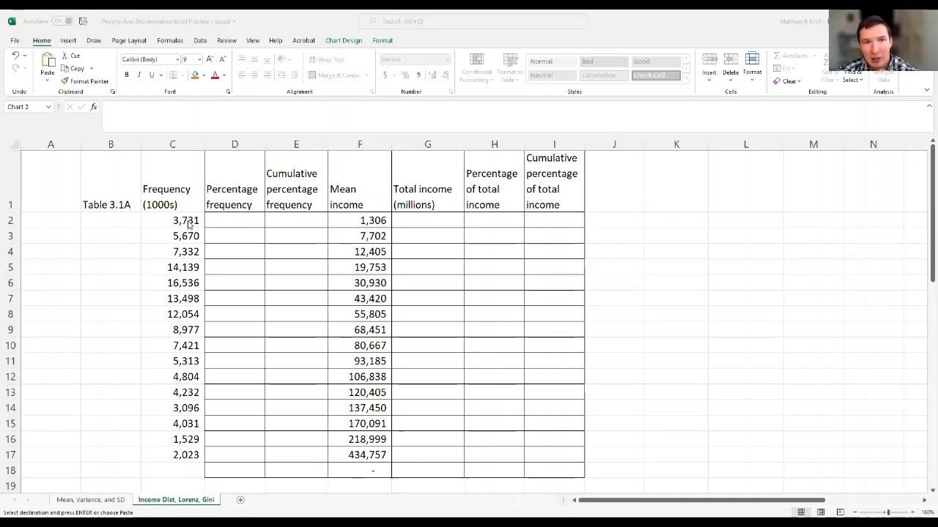
Review the Frequency and Mean income columns and the percentage frequency headings
drag(183, 219, 146, 455)
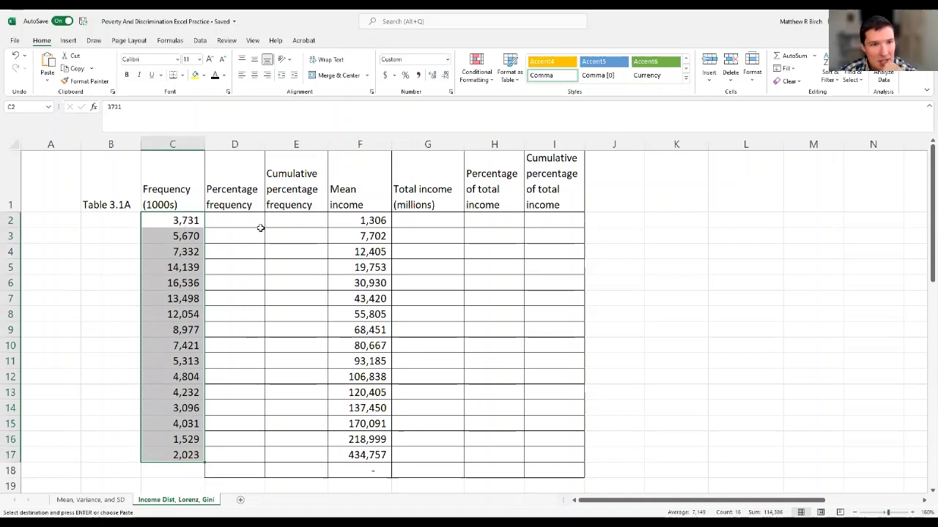
drag(358, 220, 348, 456)
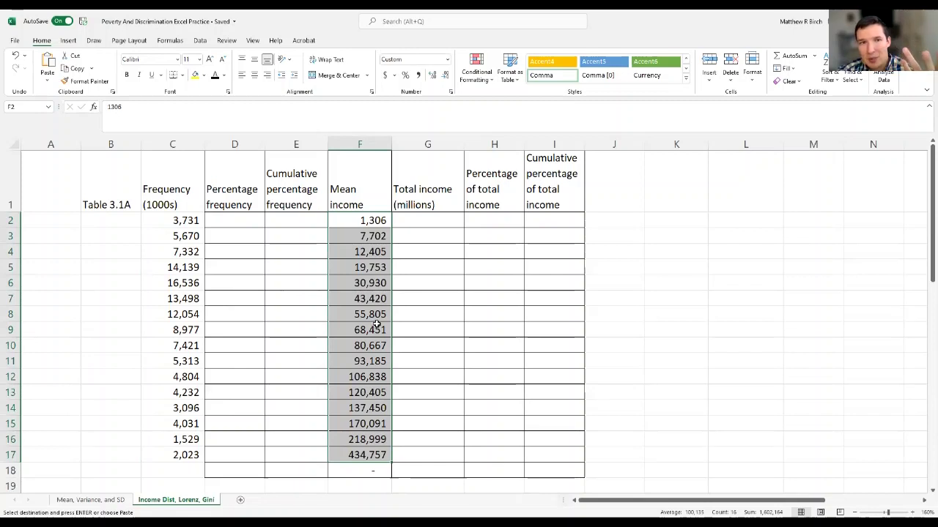
scroll(256, 368, down, 2)
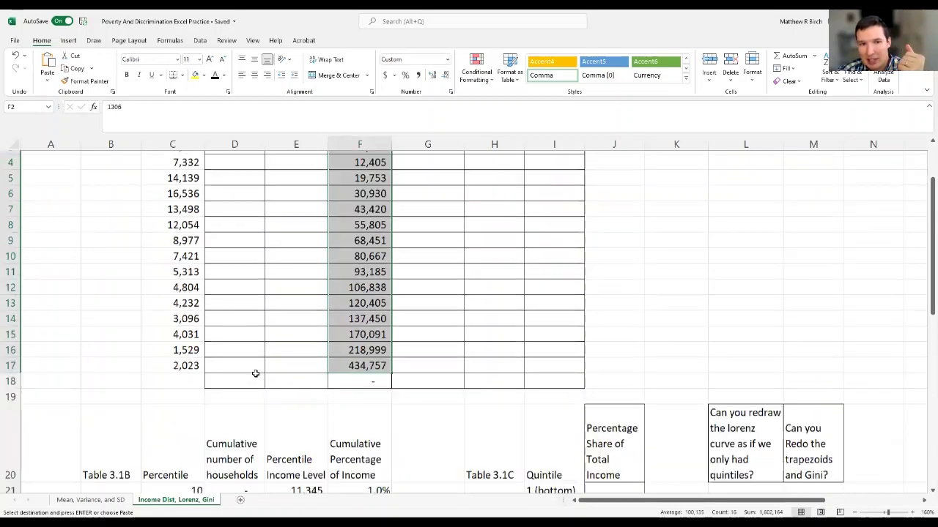
scroll(256, 367, up, 2)
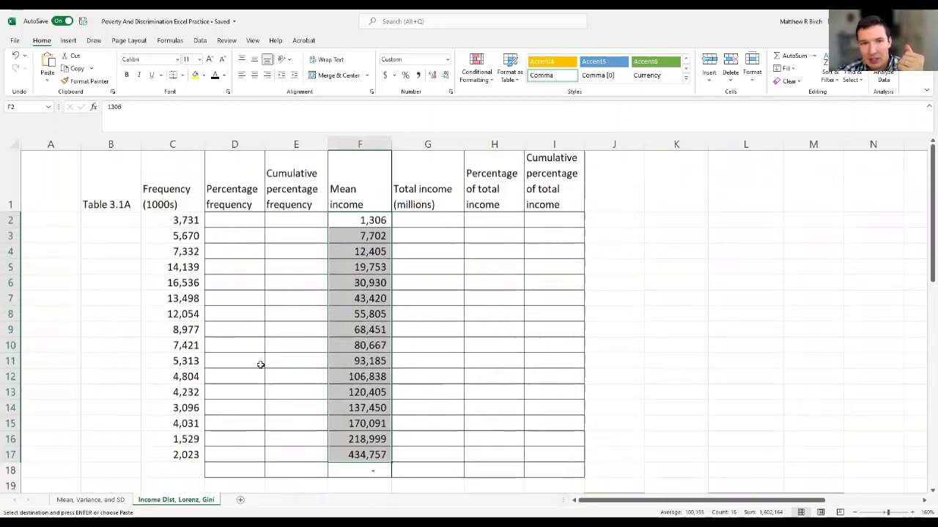
click(232, 196)
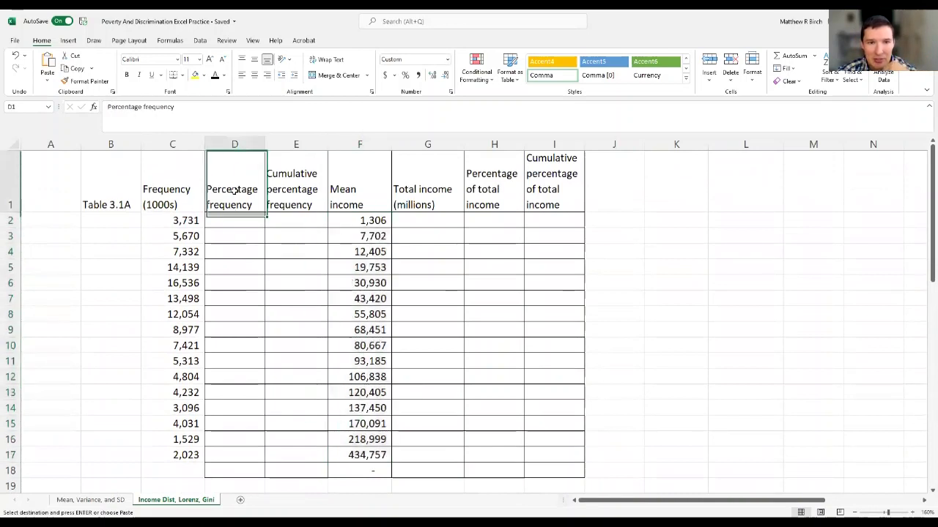
click(303, 189)
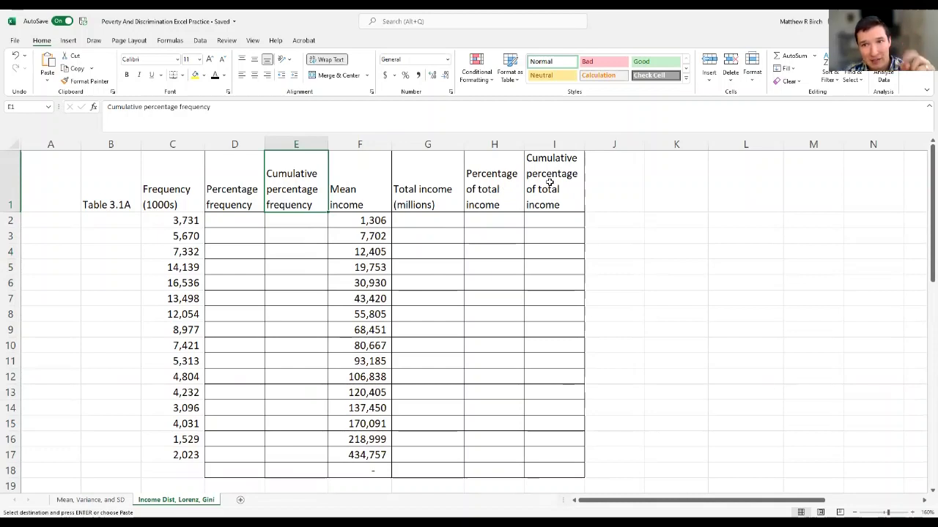
scroll(550, 185, down, 6)
scroll(549, 187, down, 4)
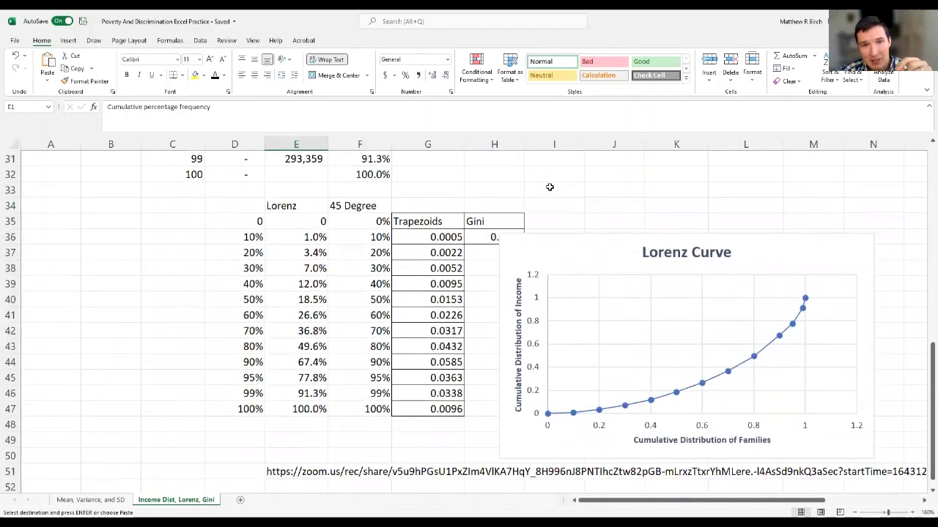
scroll(549, 187, up, 10)
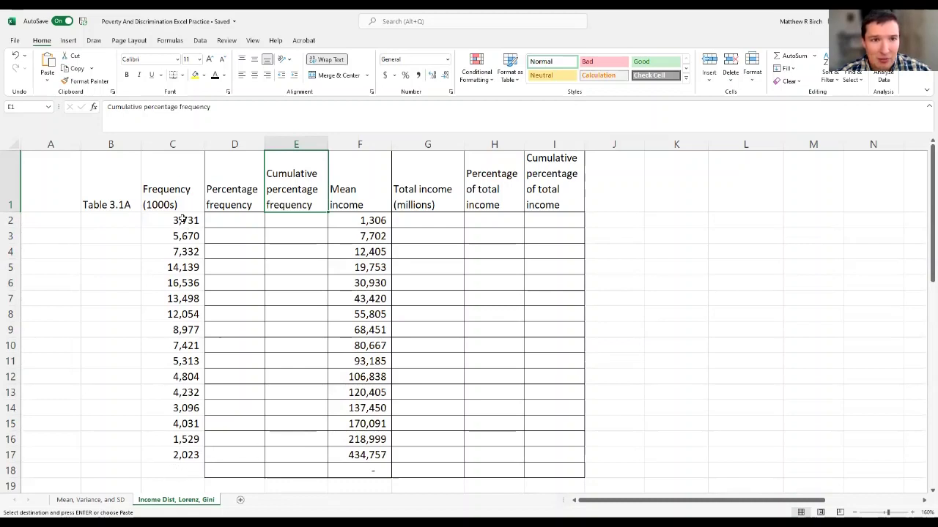
Select the Frequency column C1:C17 and step through its first values, C2 to C5
drag(177, 198, 177, 458)
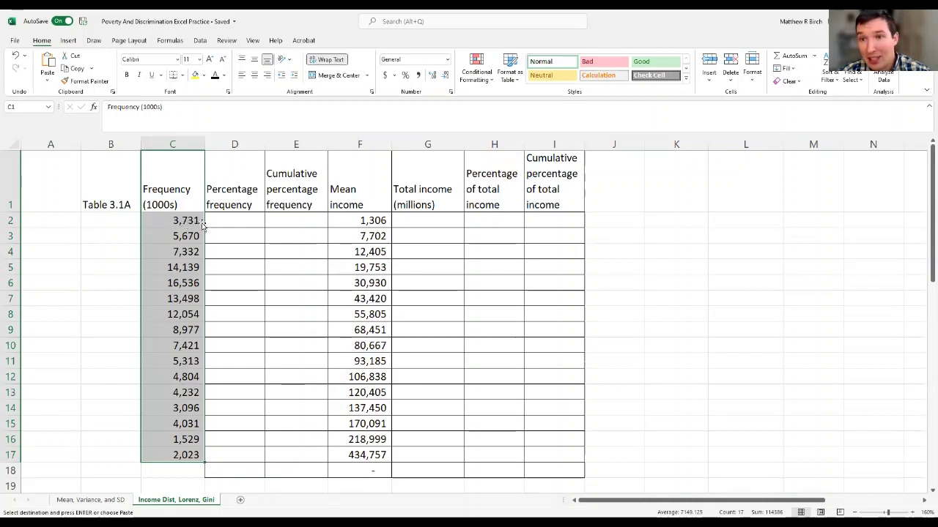
click(178, 221)
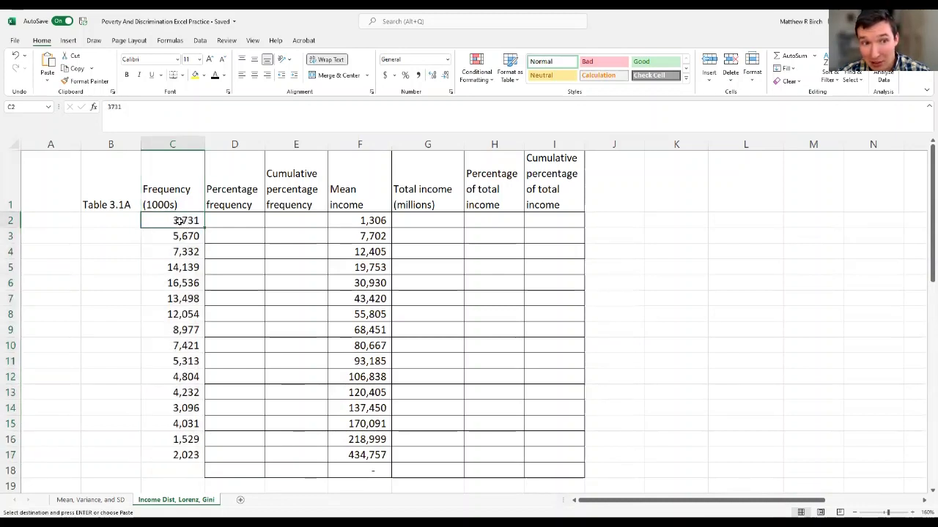
click(183, 237)
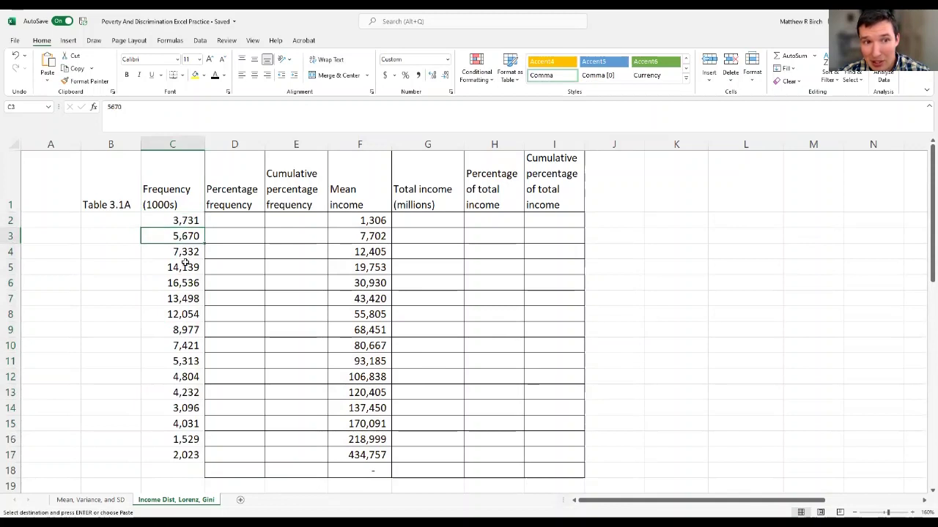
click(186, 253)
click(182, 271)
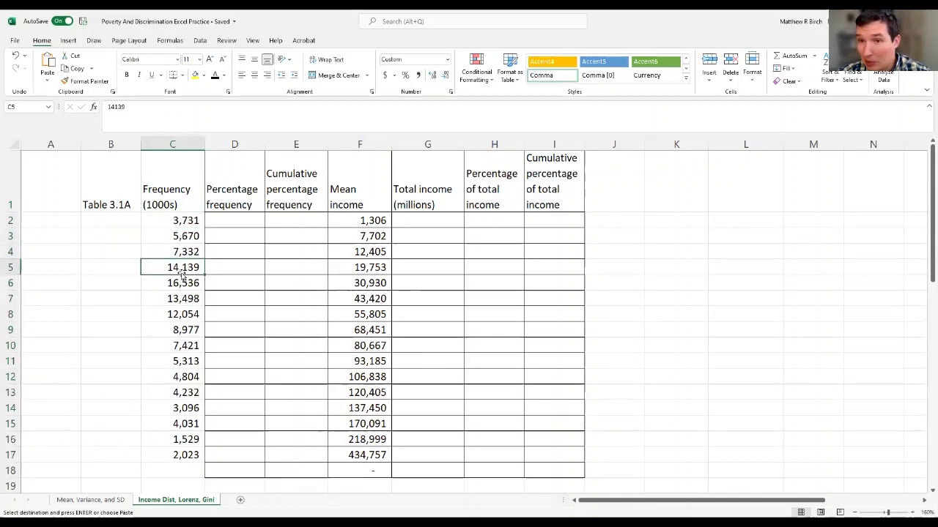
Enter =SUM(C2:C17) in C18 to total the frequencies as 114,386
click(184, 470)
text(=)
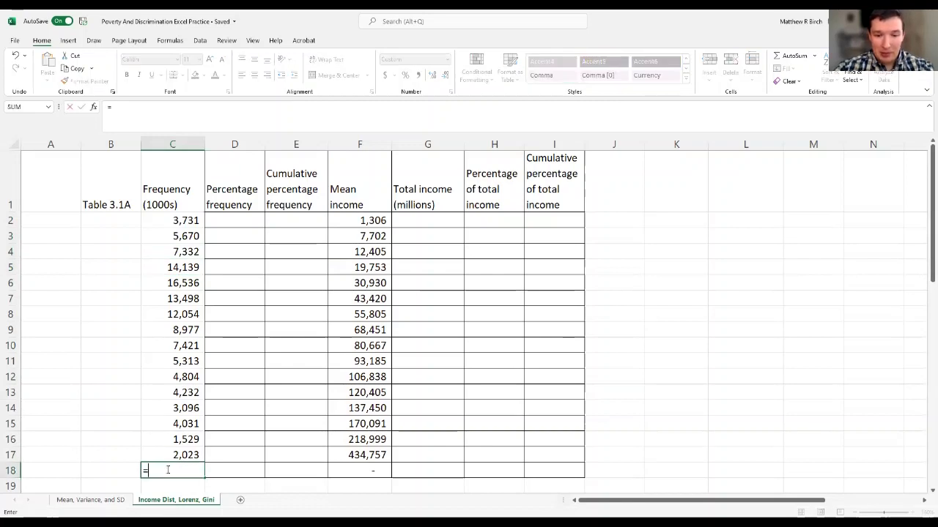
text(sum()
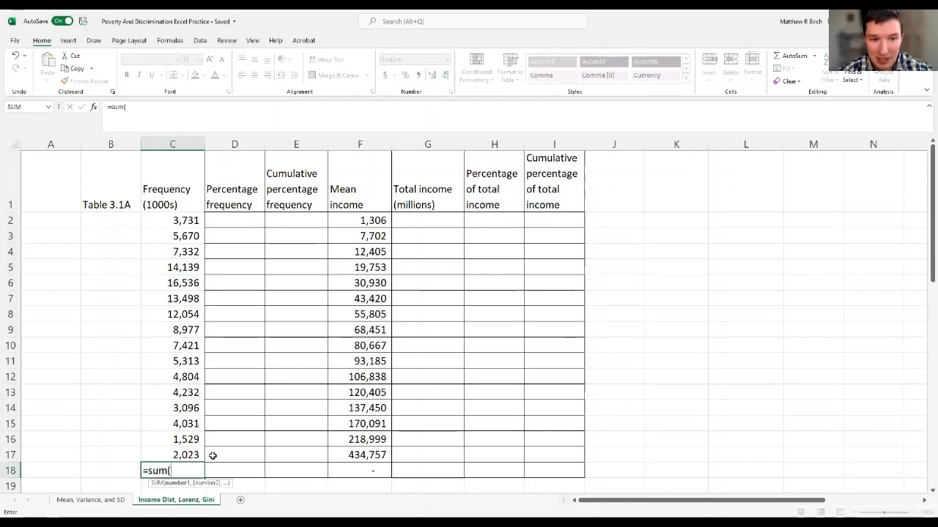
drag(173, 455, 192, 220)
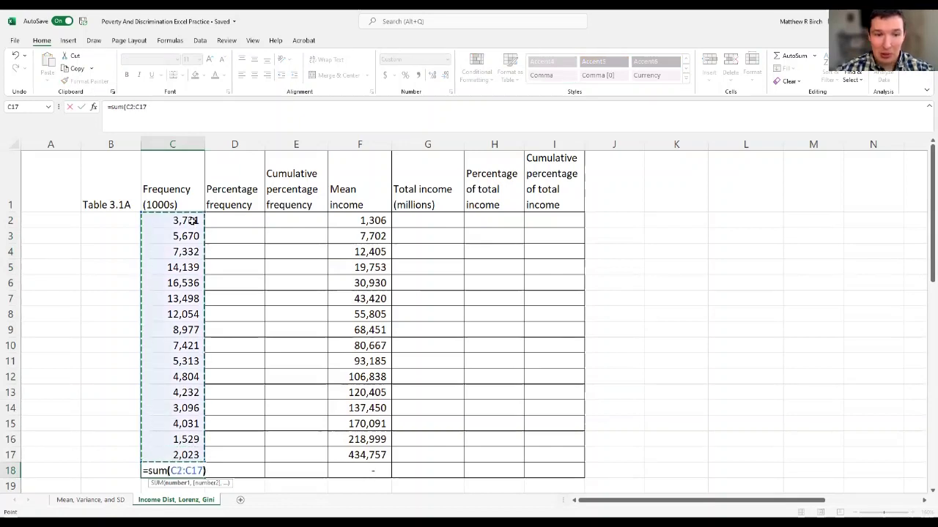
key(Return)
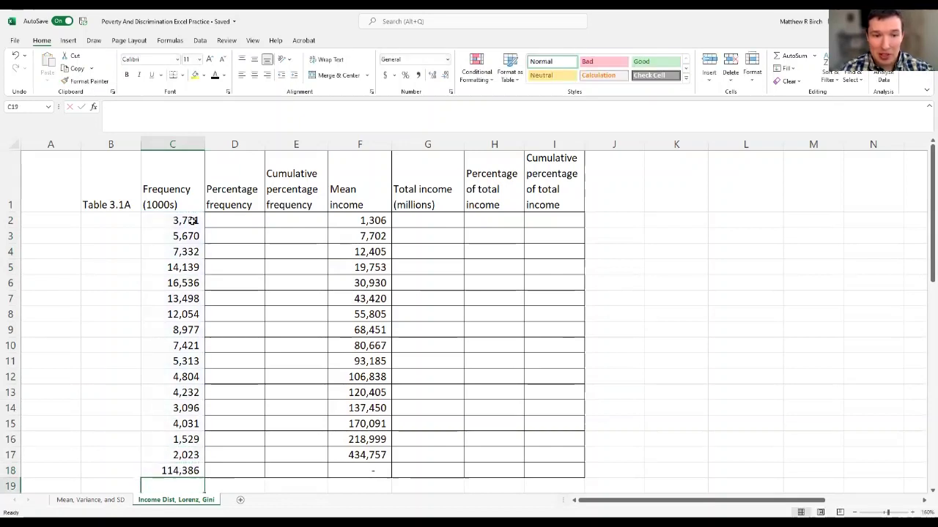
Enter =C2/C18 in D2 for the first bracket's share of the total
click(245, 223)
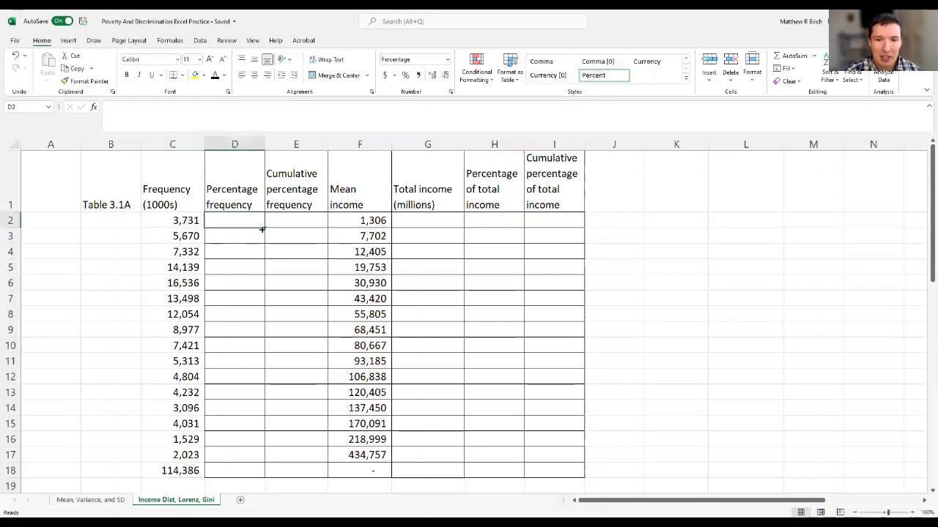
text(=)
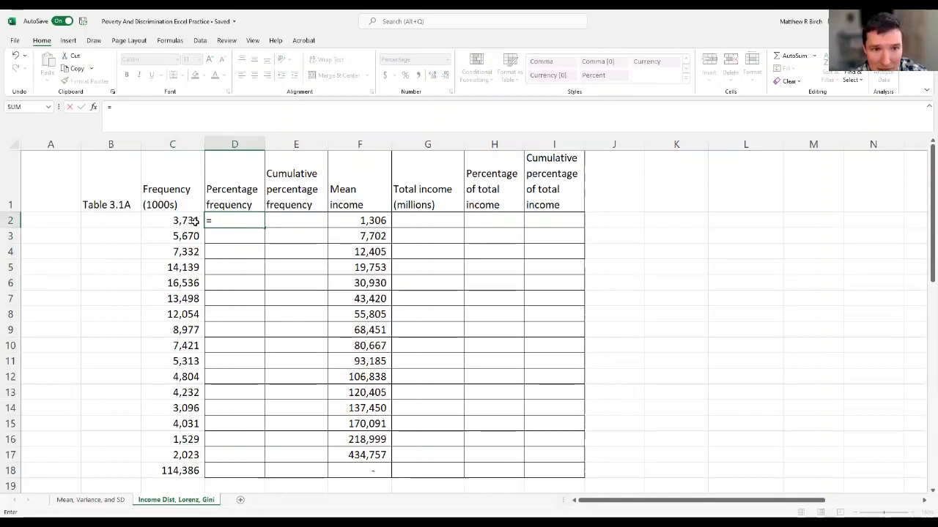
click(180, 220)
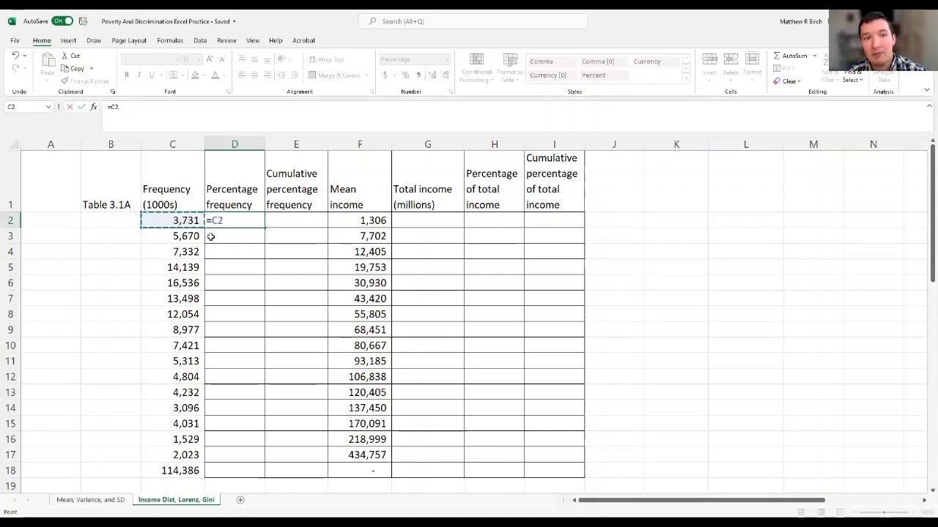
text(/)
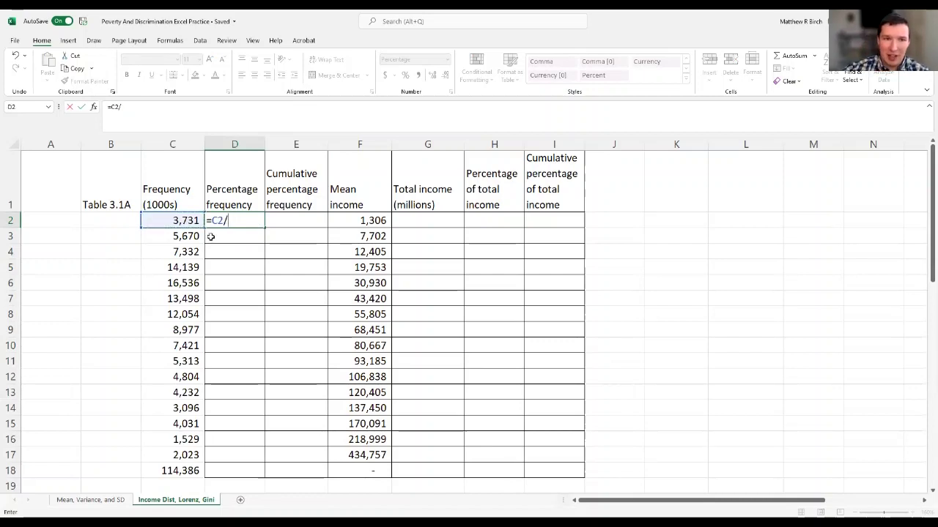
click(176, 470)
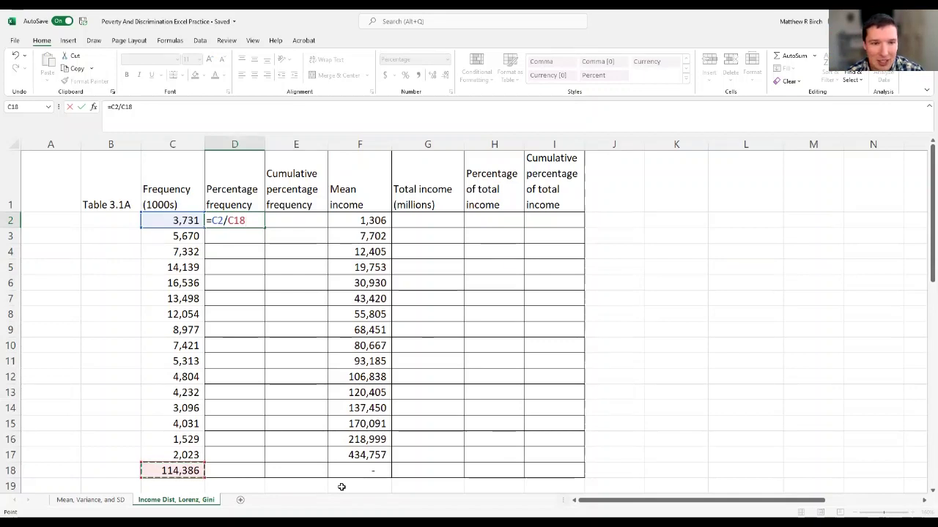
key(Return)
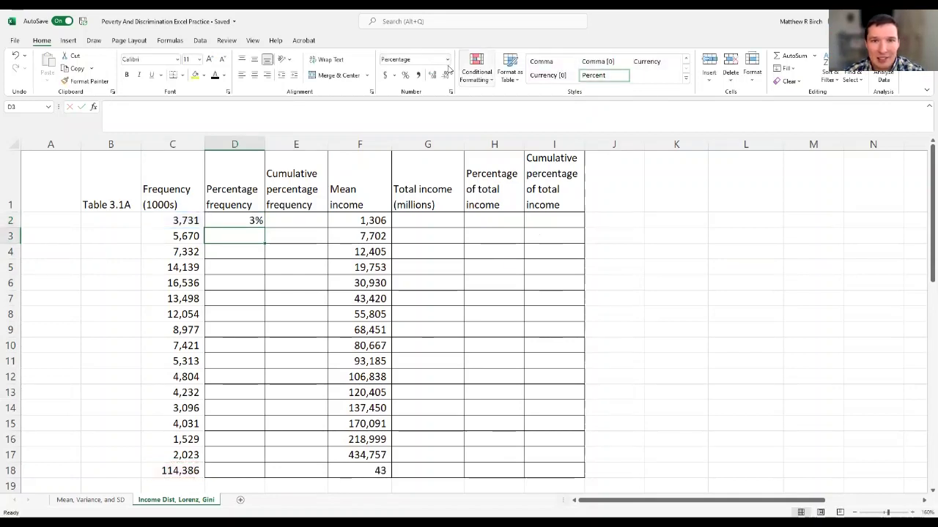
Try D2 as a plain Number, then format it as a percentage showing 3%
click(428, 59)
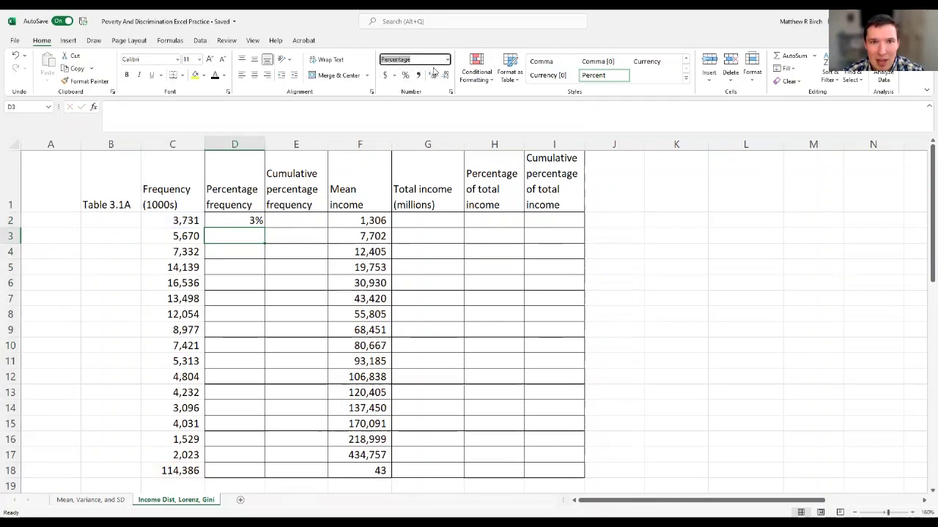
click(446, 60)
click(430, 97)
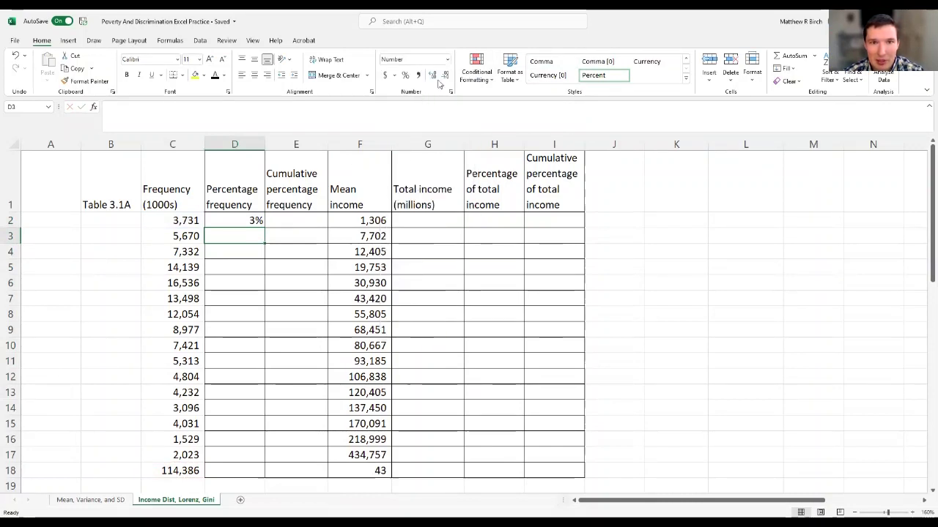
click(254, 219)
click(447, 60)
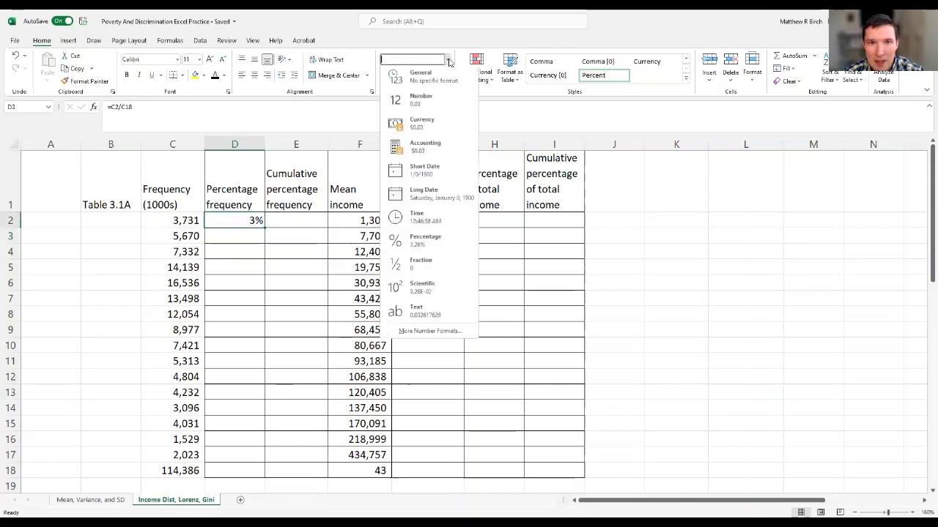
click(422, 100)
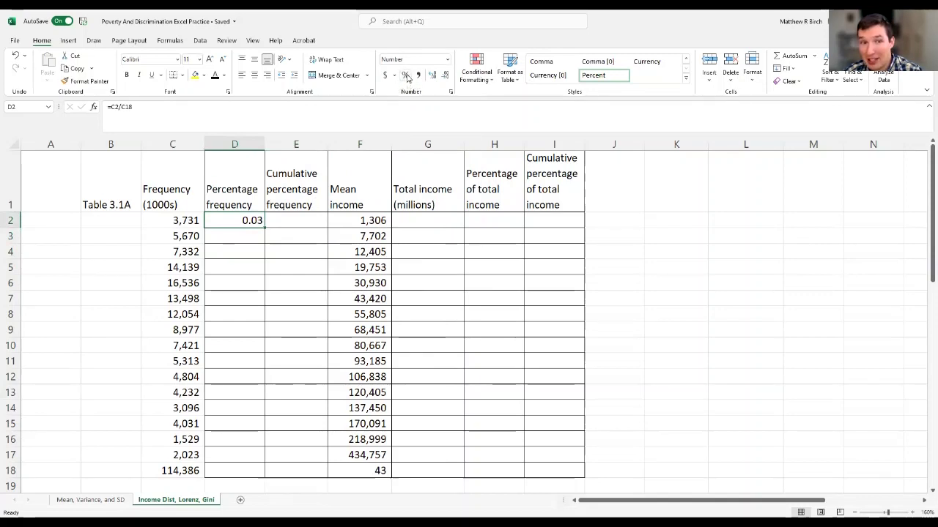
click(407, 75)
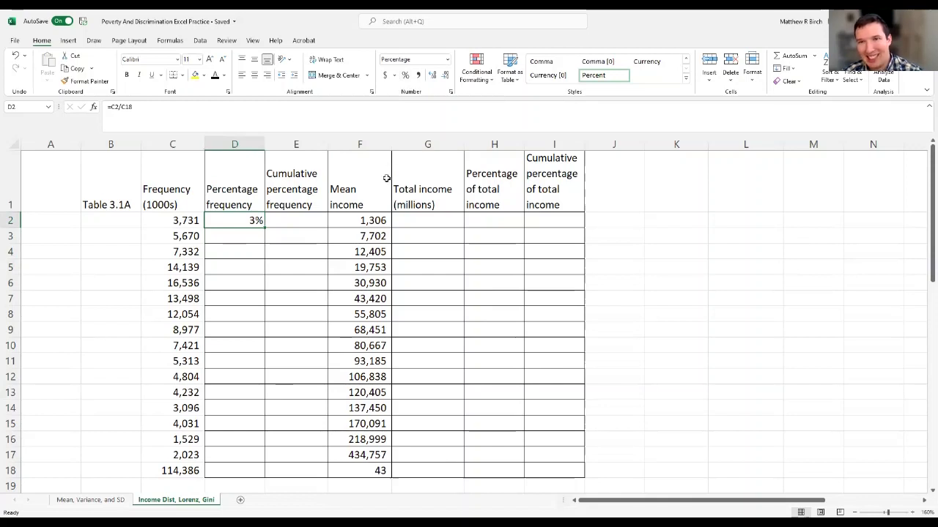
click(188, 236)
click(184, 471)
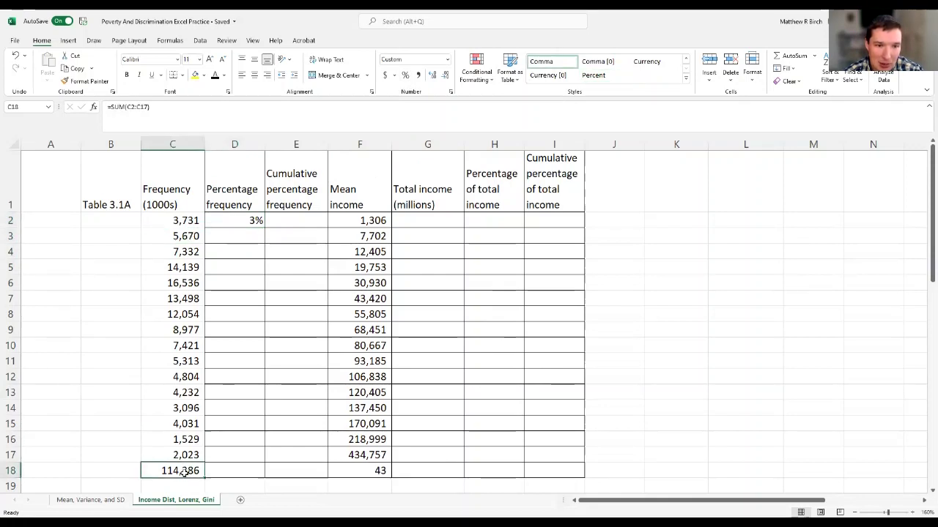
click(247, 227)
click(188, 251)
click(183, 472)
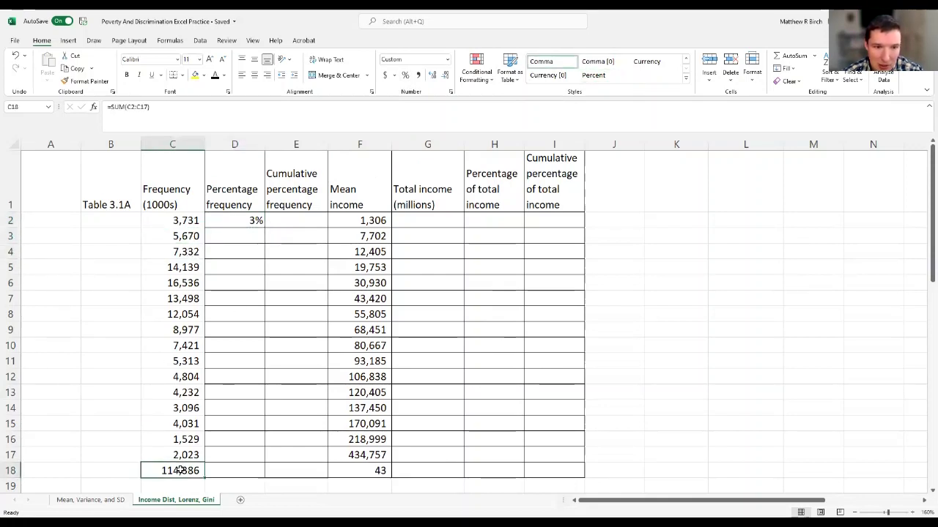
click(260, 248)
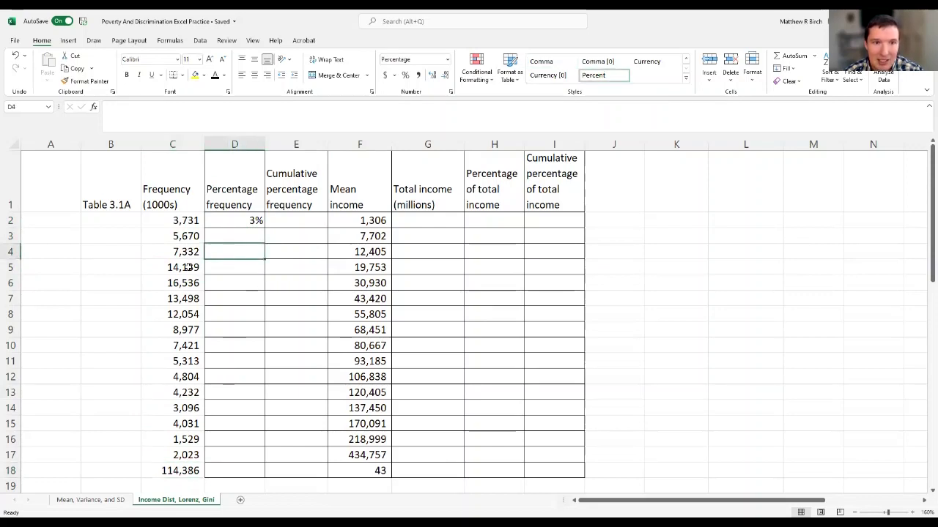
click(192, 268)
click(220, 268)
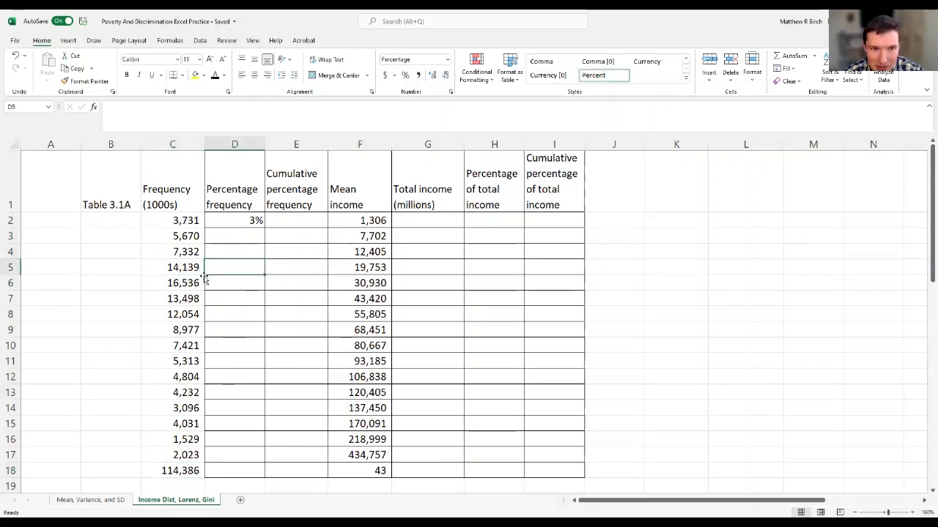
click(194, 282)
click(225, 284)
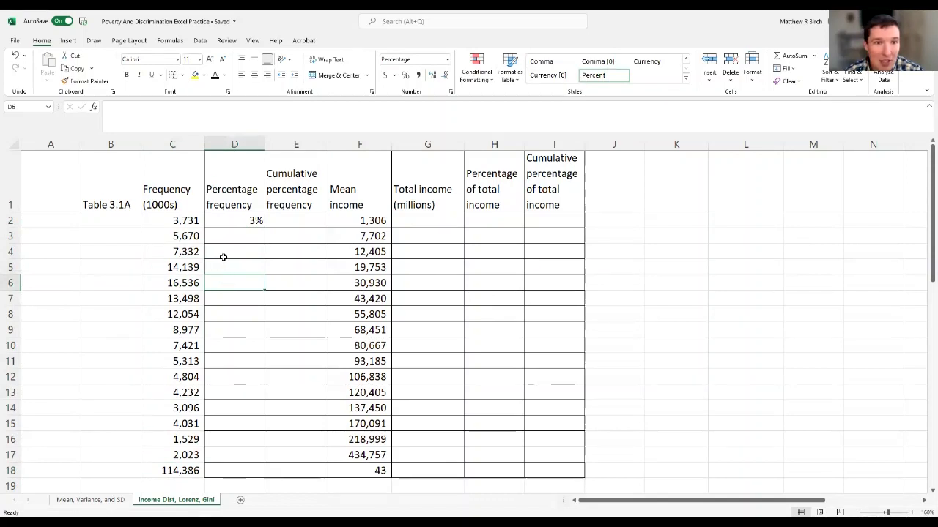
click(238, 220)
drag(238, 221, 225, 442)
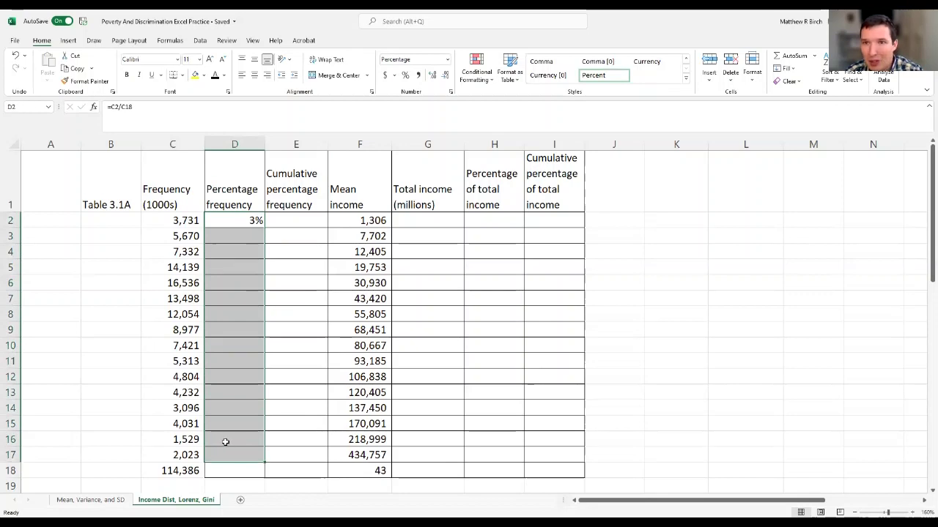
click(176, 471)
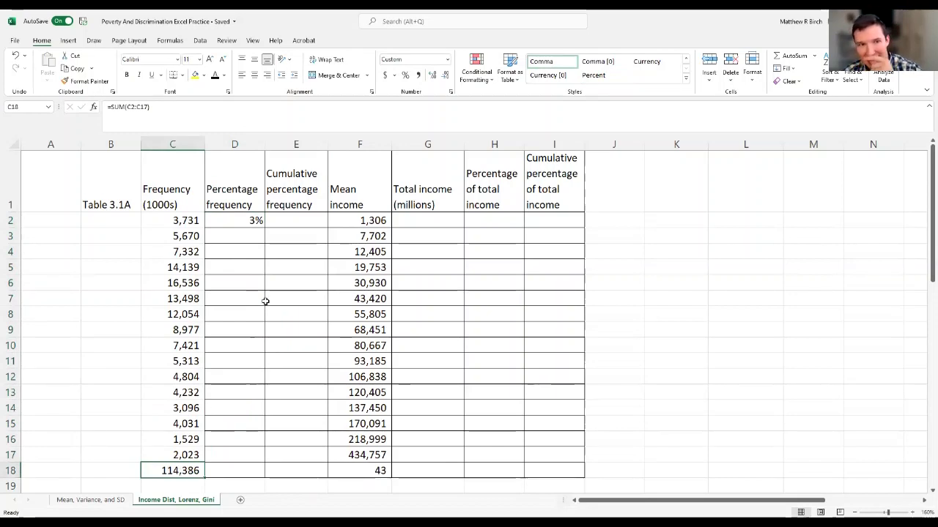
click(243, 220)
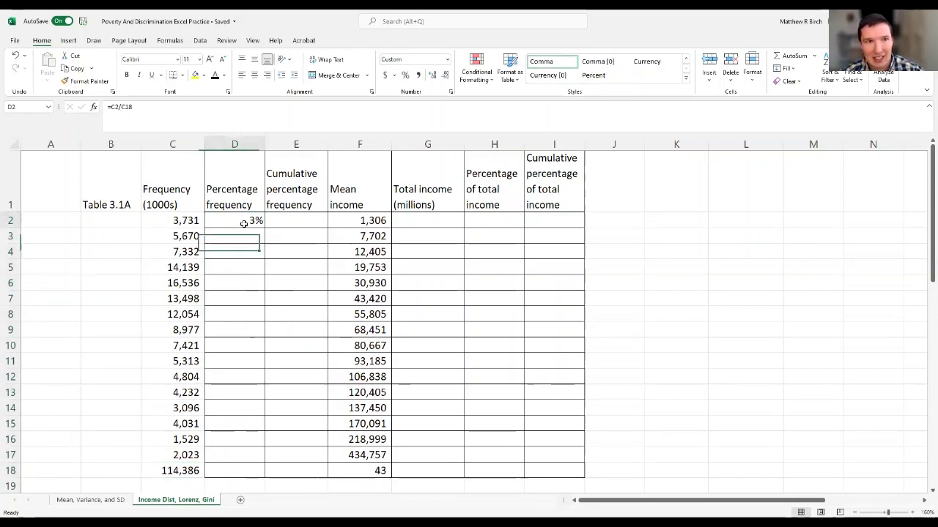
click(126, 109)
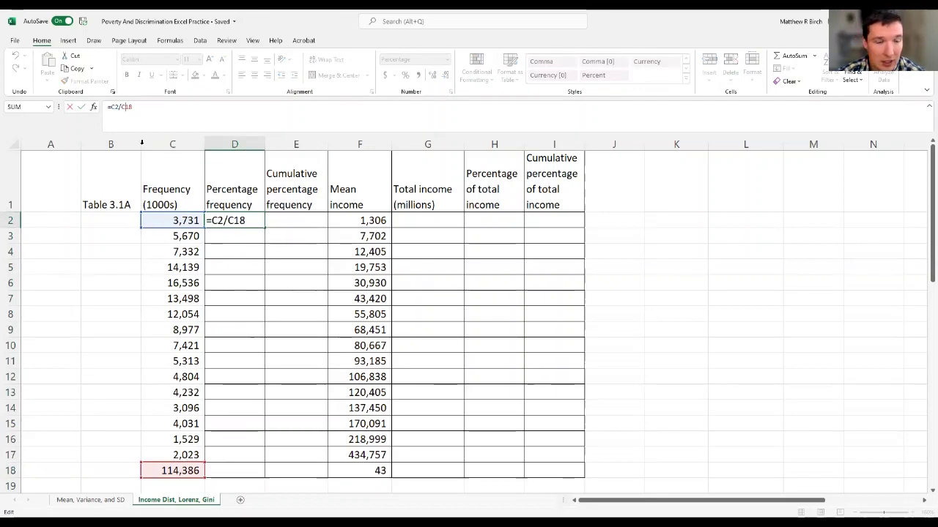
Change D2's formula to =C2/$C$18, anchoring the total with F4
click(123, 110)
text($)
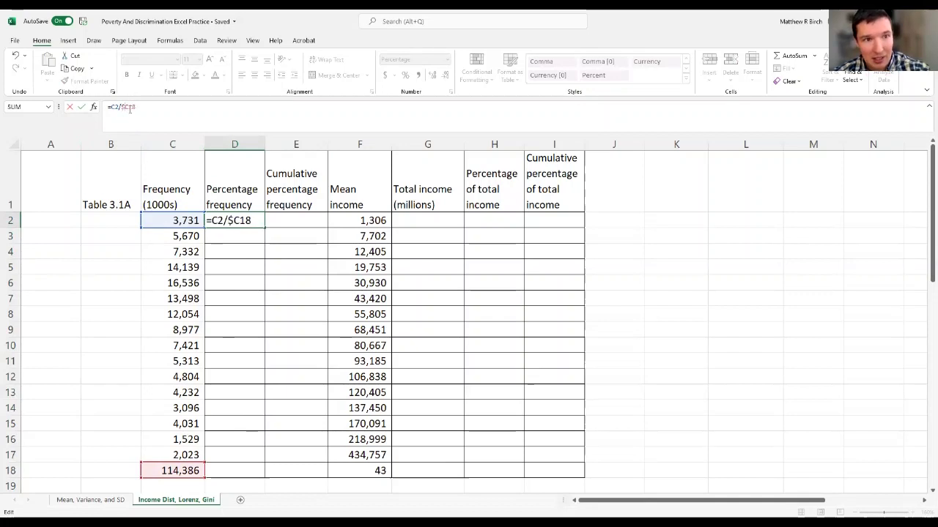
key(Right)
text($)
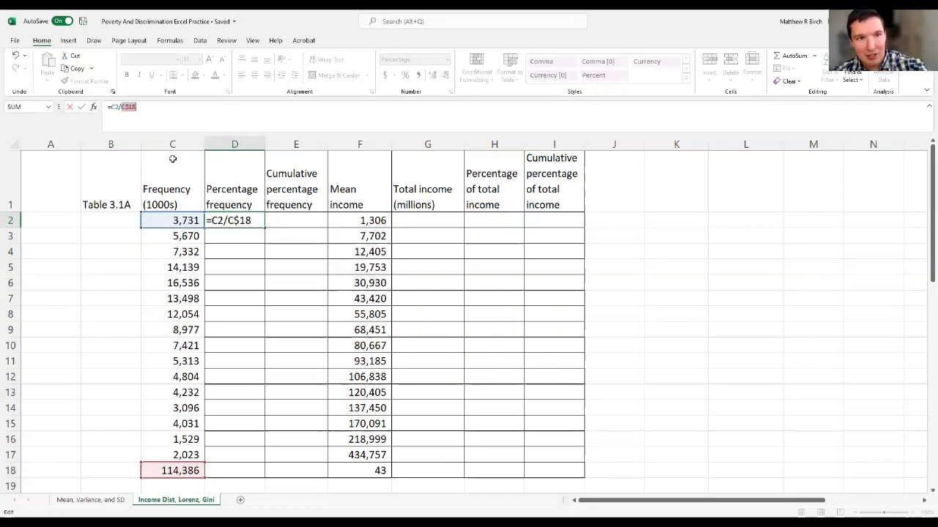
key(F4)
key(F4)
key(F4)
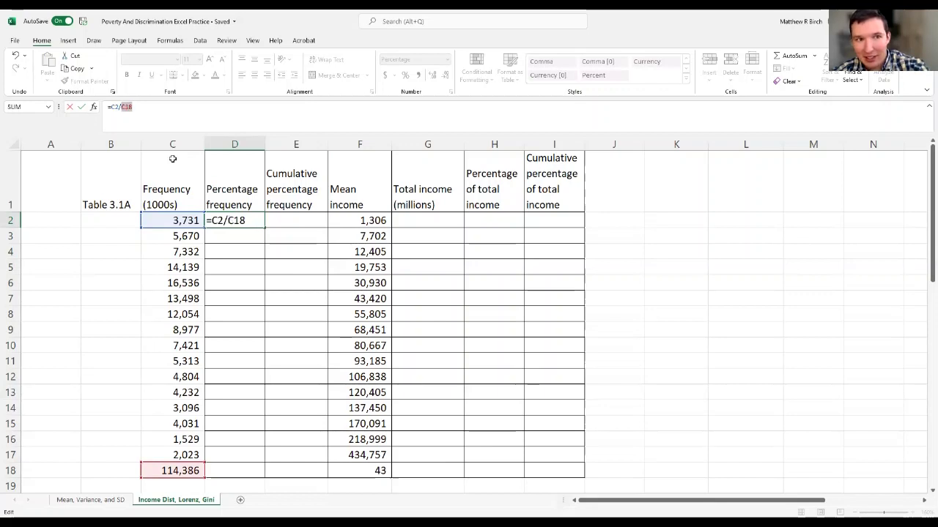
key(F4)
key(F4)
key(F4)
key(F4)
key(F4)
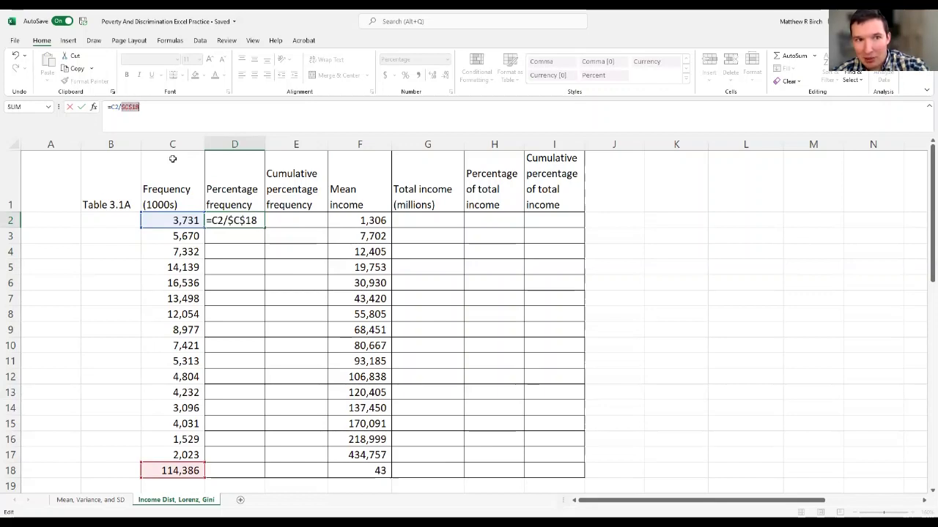
key(F4)
key(F4)
key(F4)
key(F4)
key(F4)
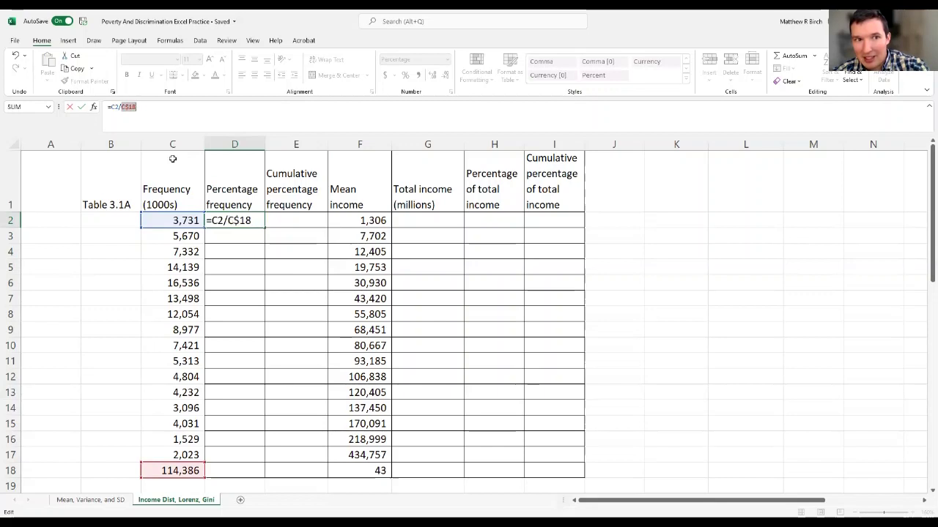
key(F4)
key(F4)
key(F4)
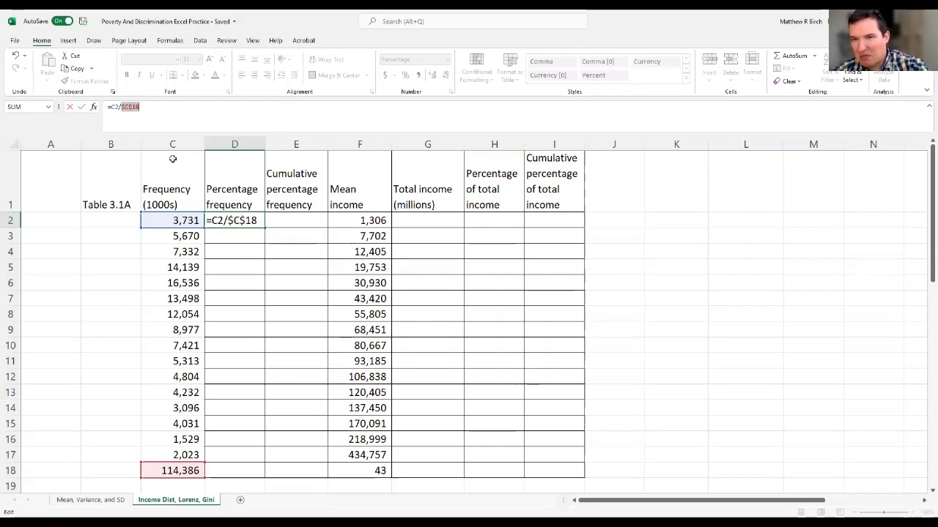
key(Return)
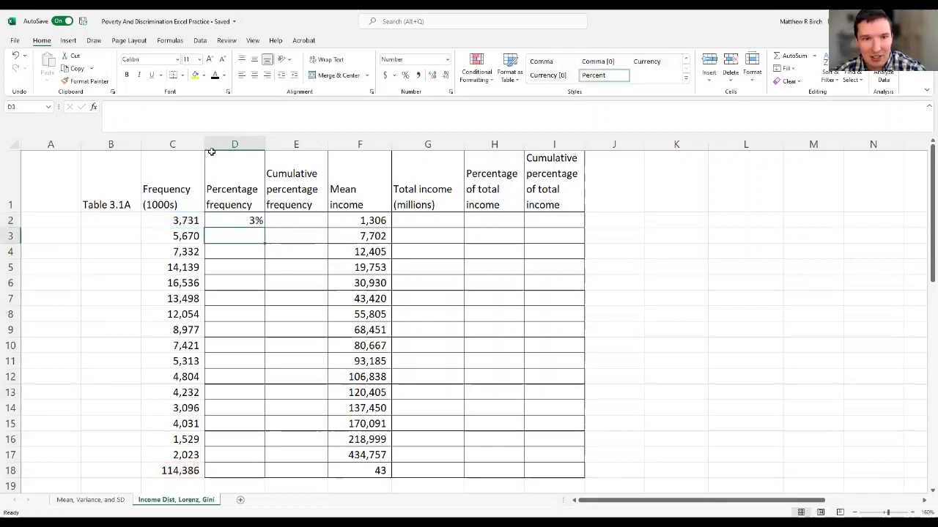
Fill D2's formula down to D17 and check the copied formulas in column D
click(236, 219)
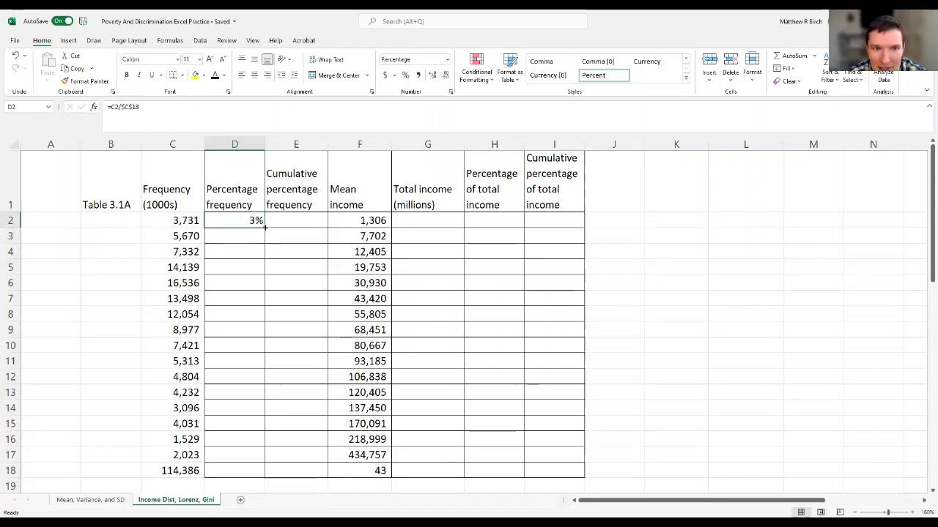
drag(264, 227, 249, 455)
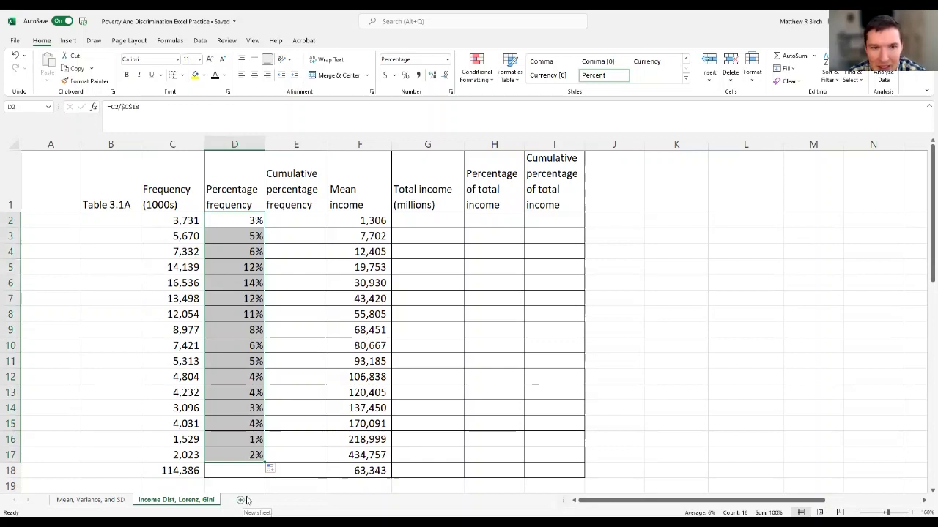
click(249, 221)
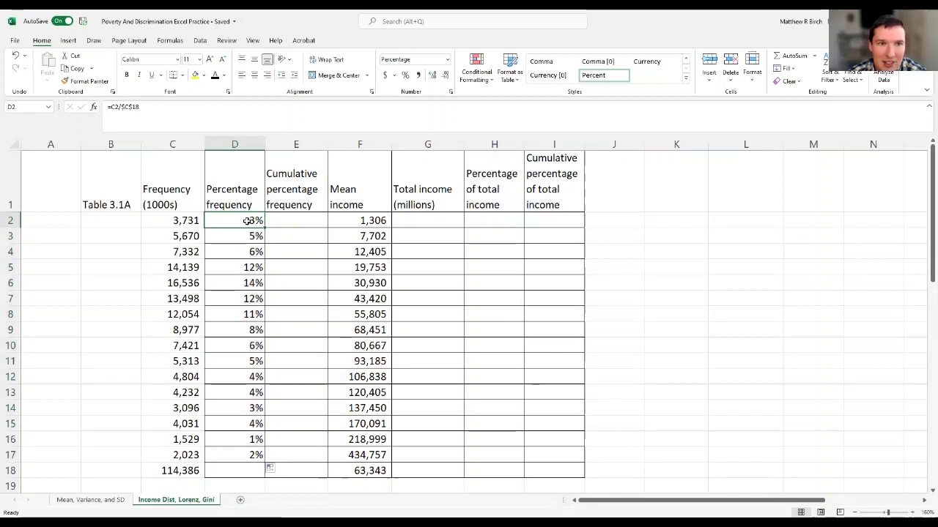
key(Down)
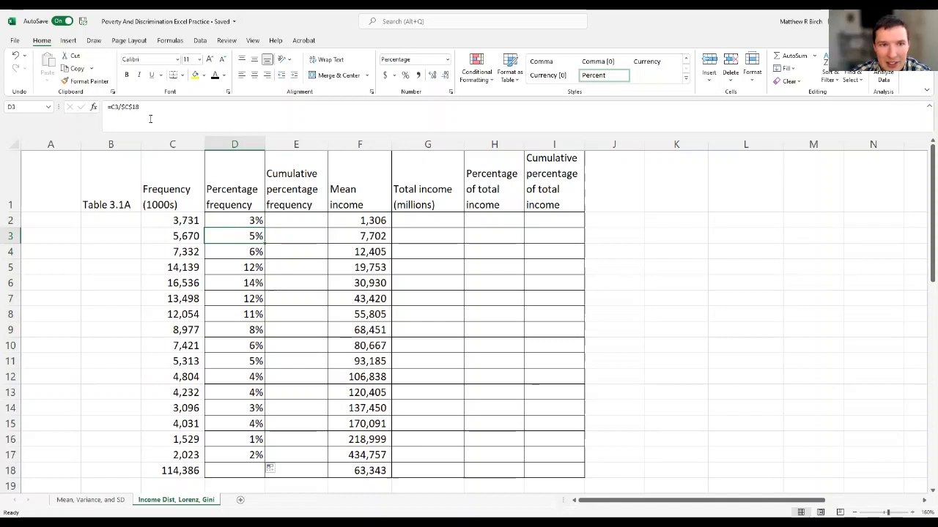
key(Down)
key(Down)
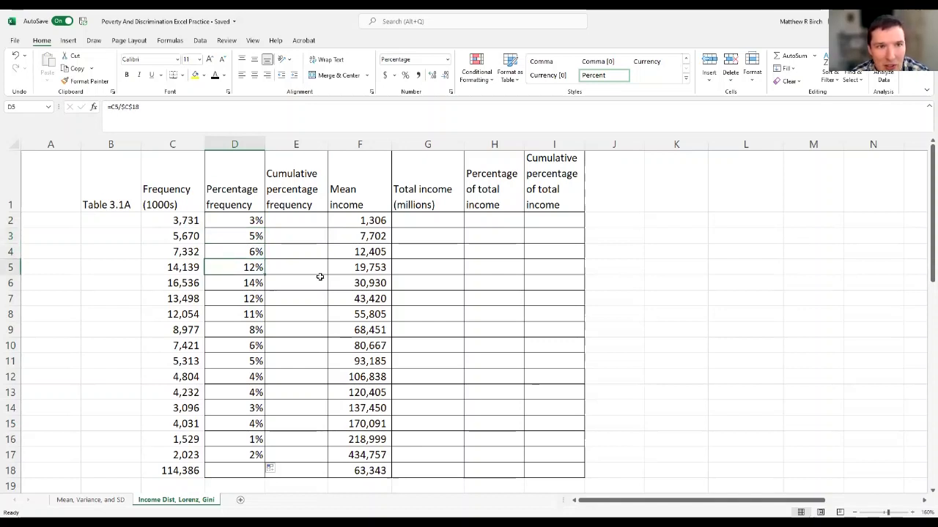
key(Down)
key(Down)
key(Down)
key(Down)
key(Down)
key(Down)
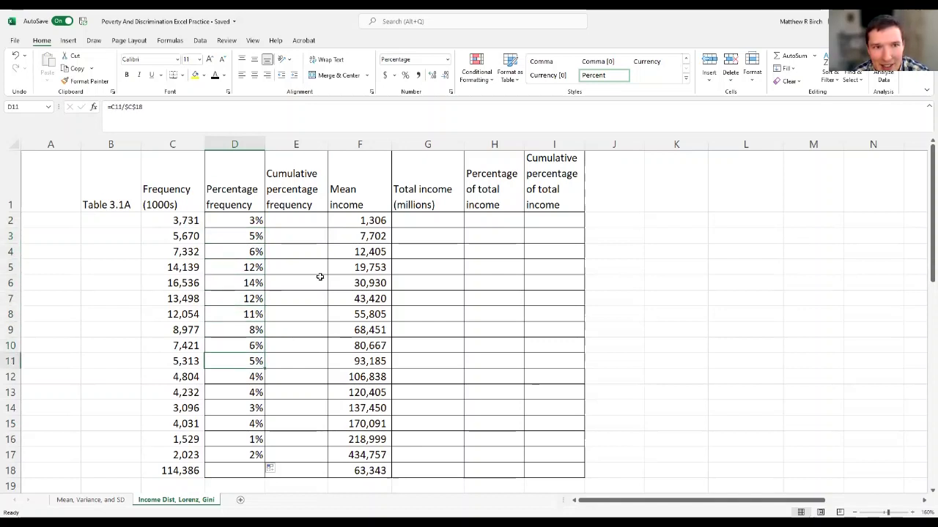
key(Down)
key(Down)
key(Down)
key(Down)
key(Down)
key(Down)
key(Up)
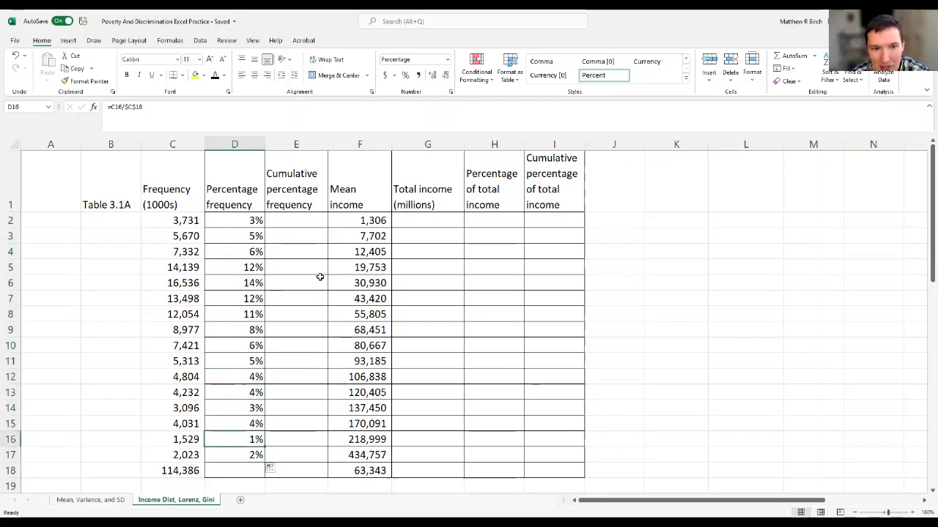
key(Up)
key(Up)
key(Up)
key(Up)
key(Up)
key(Up)
key(Up)
key(Up)
key(Up)
key(Up)
key(Up)
key(Up)
key(Up)
key(Up)
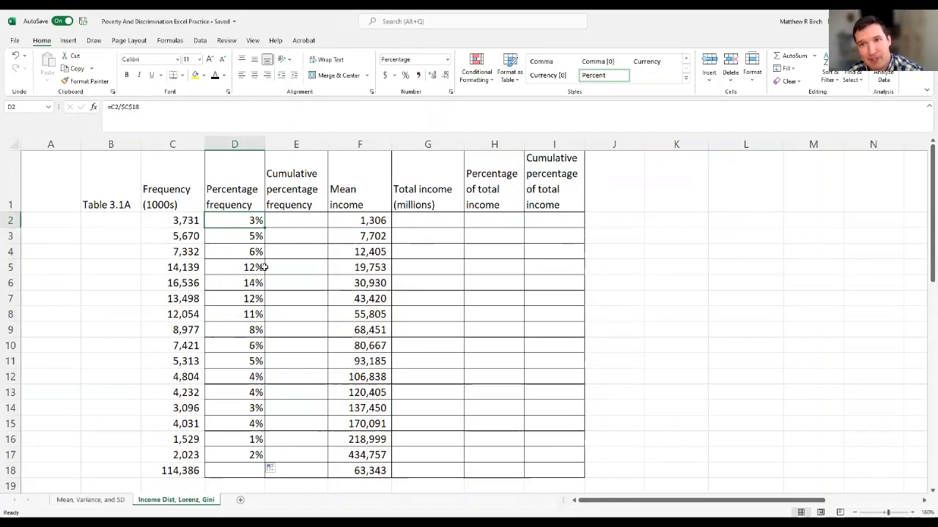
click(307, 220)
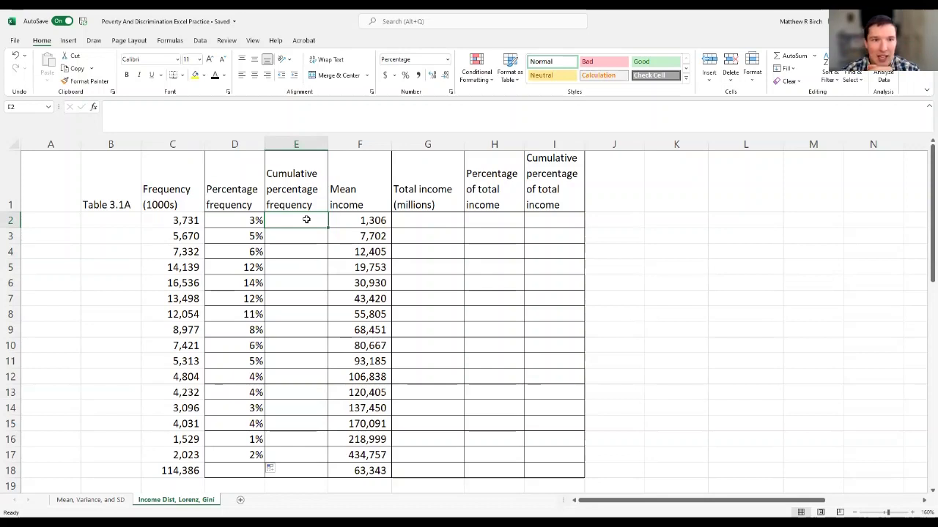
click(256, 220)
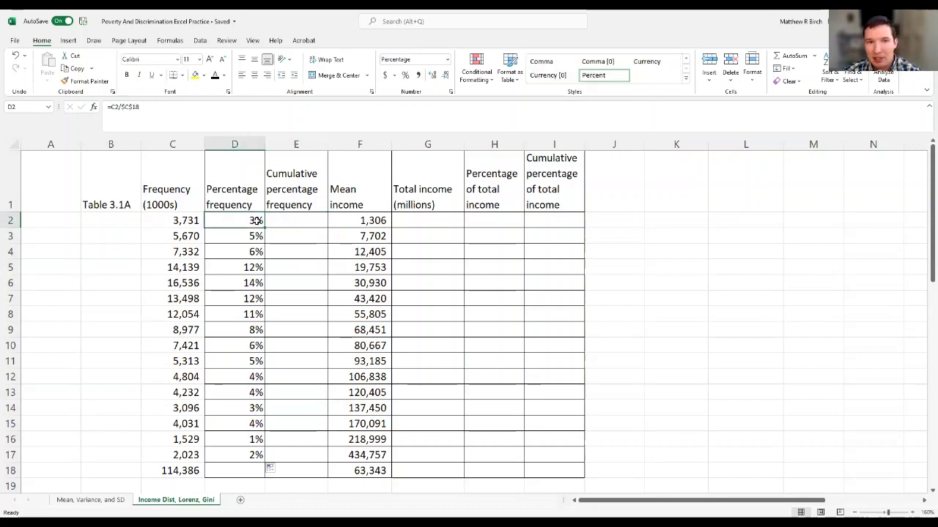
click(252, 238)
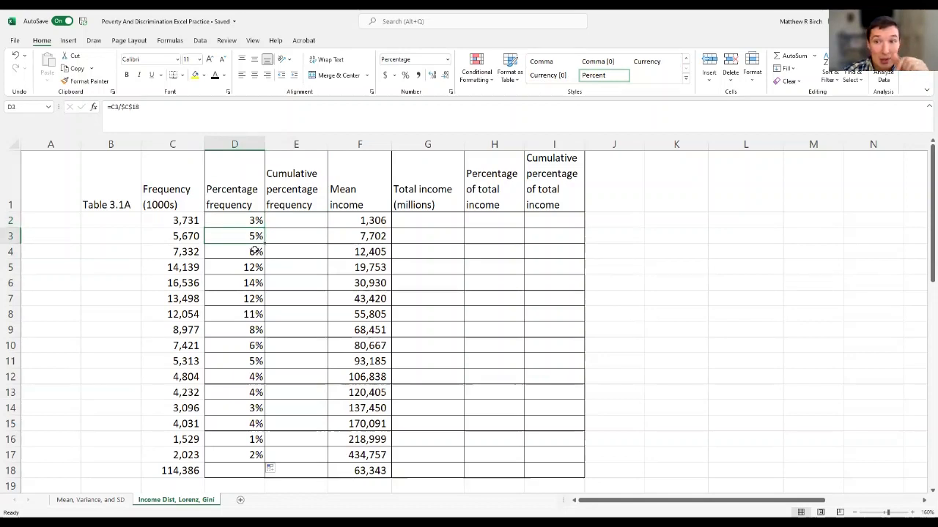
click(252, 223)
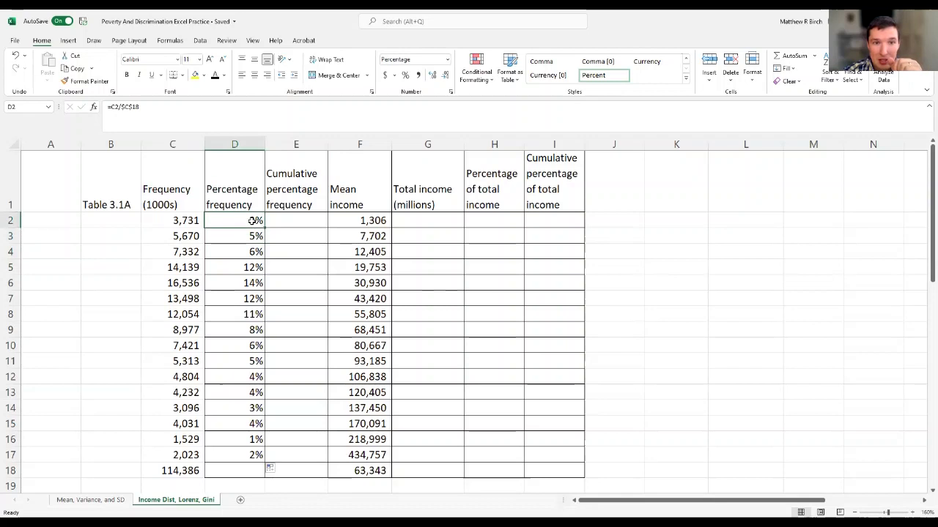
click(253, 236)
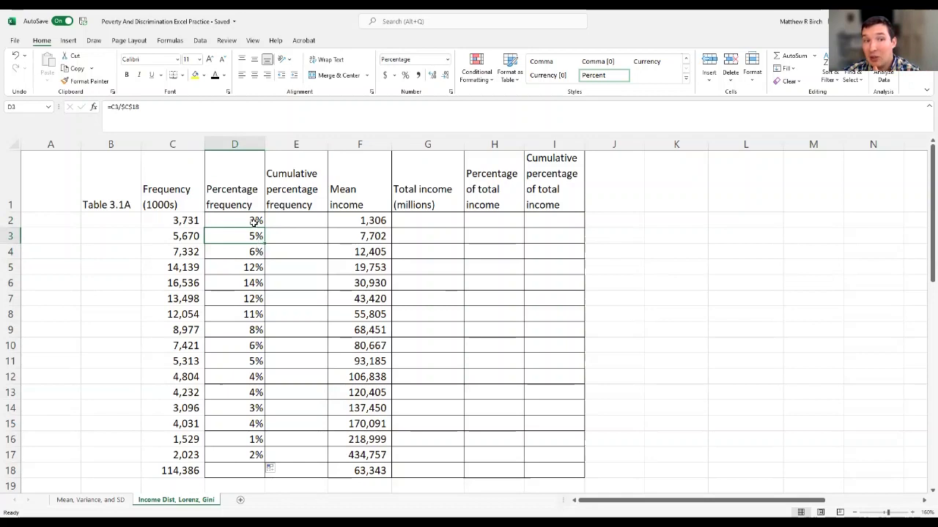
drag(253, 222, 254, 235)
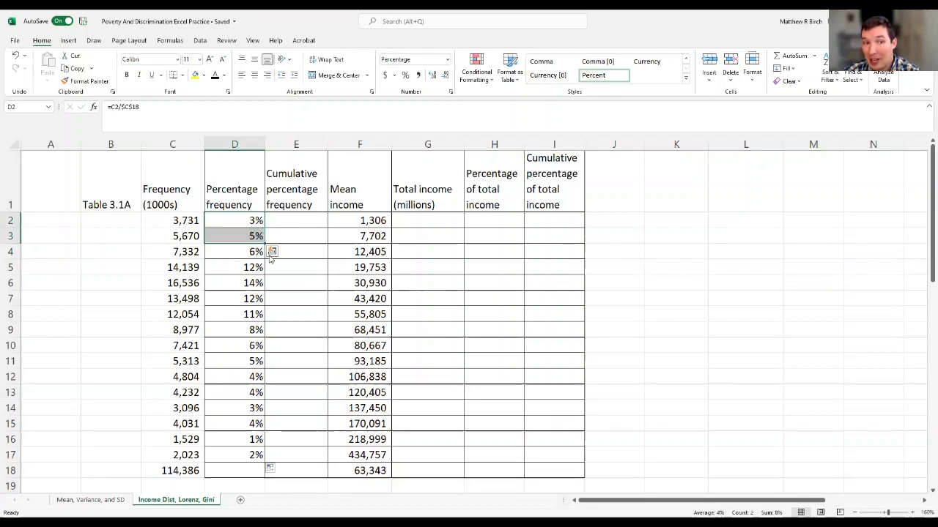
click(285, 221)
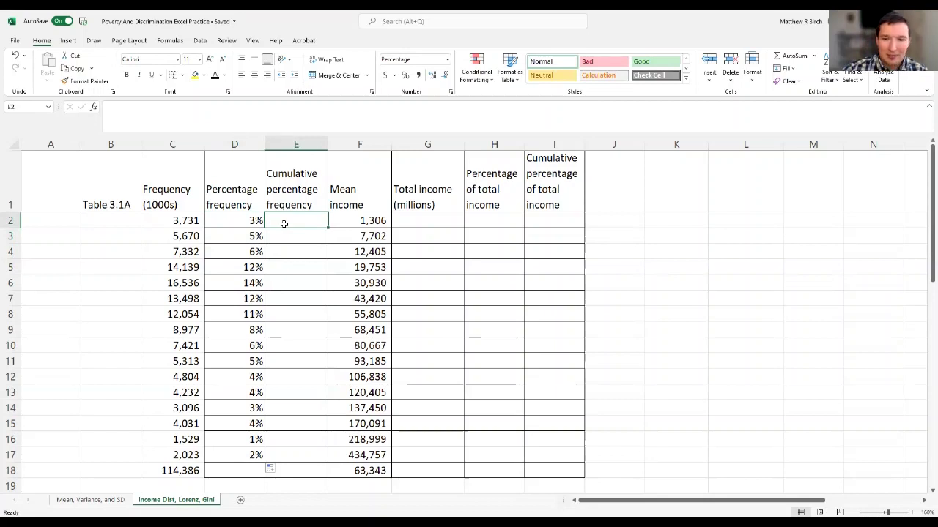
text(=)
Enter =D2 in E2, =SUM(D2:D3) in E3 and =SUM(D2:D4) in E4, giving 3%, 8%, 15%
click(251, 220)
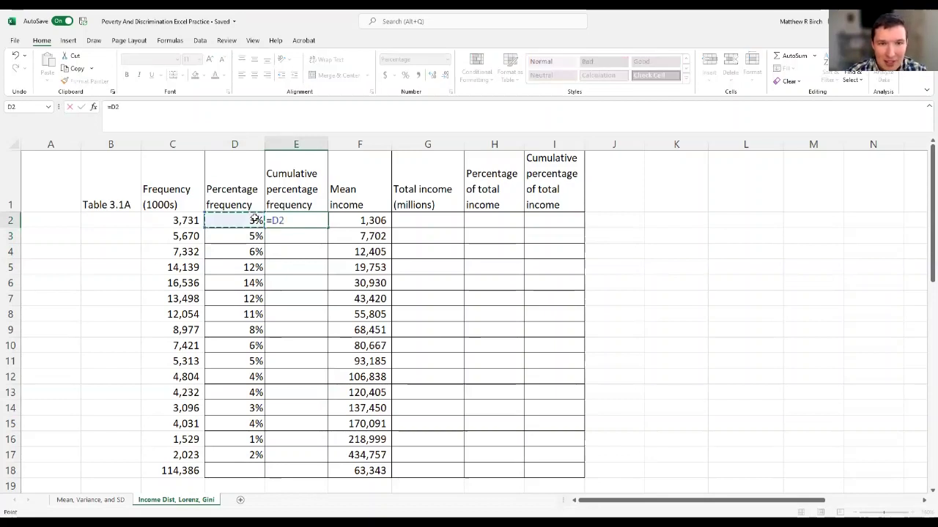
key(Return)
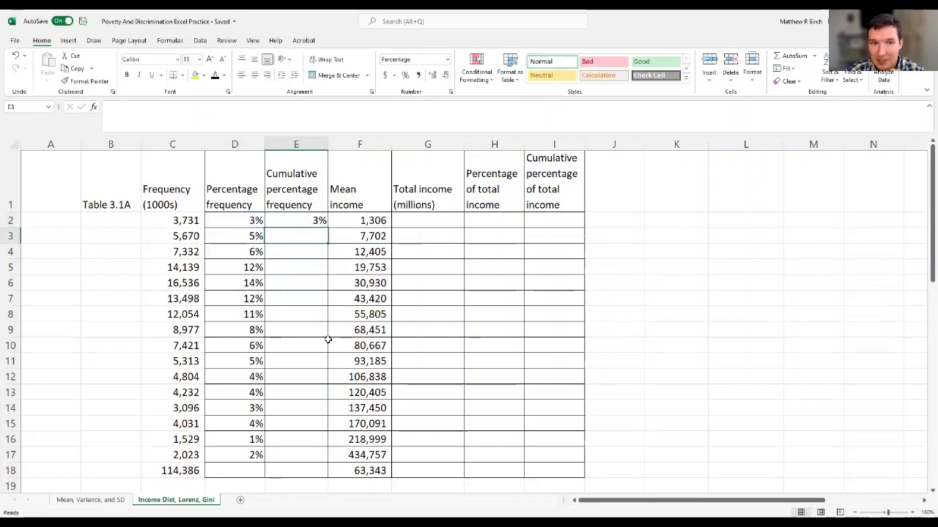
text(=)
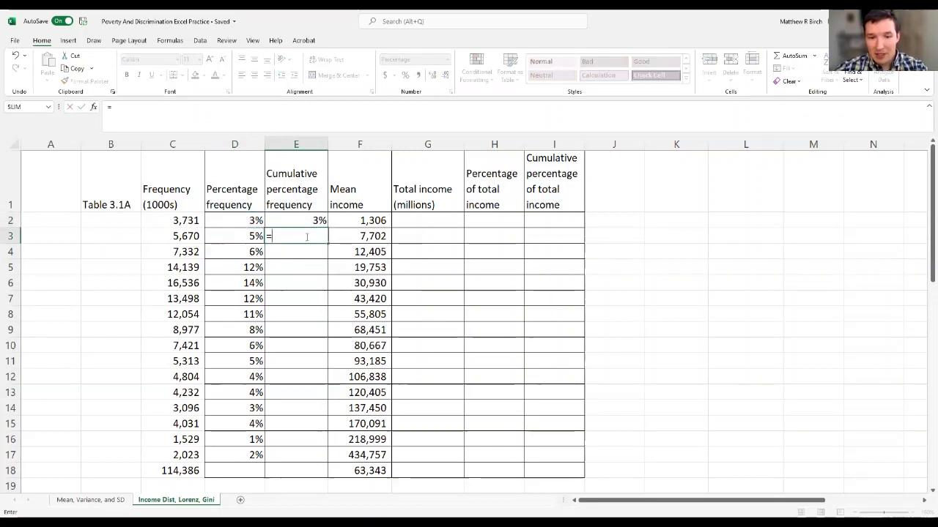
text(sum()
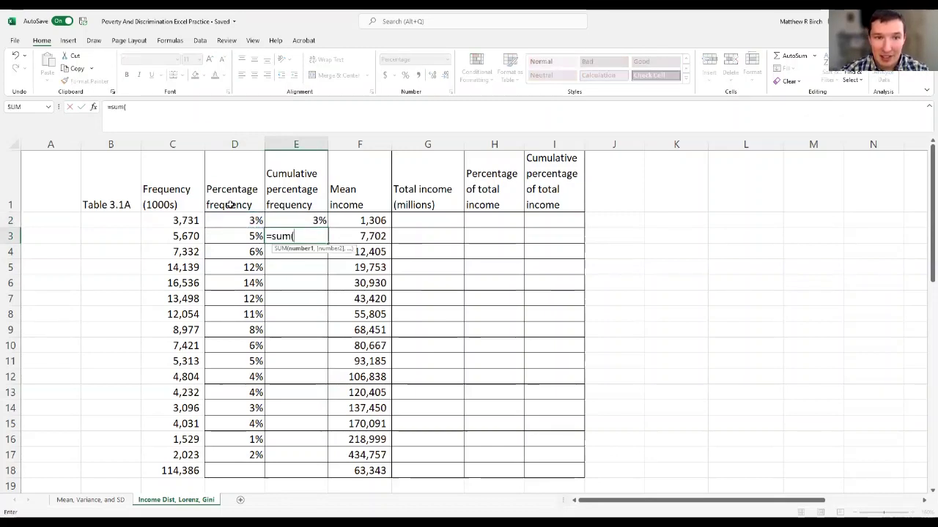
click(240, 224)
drag(240, 228, 240, 238)
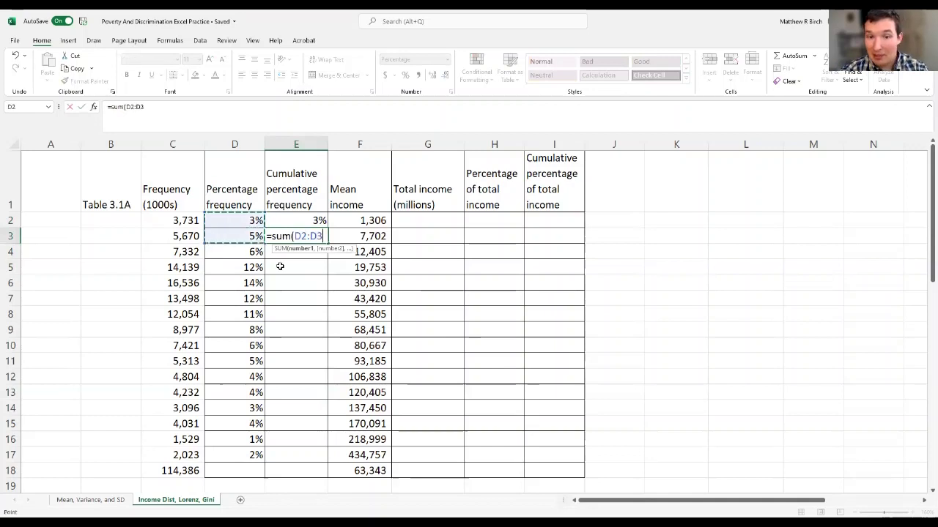
text())
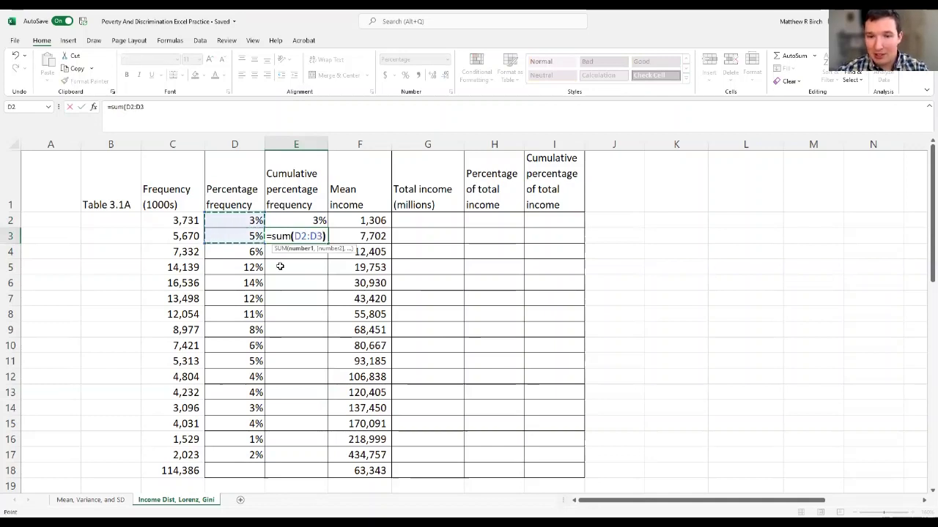
key(Return)
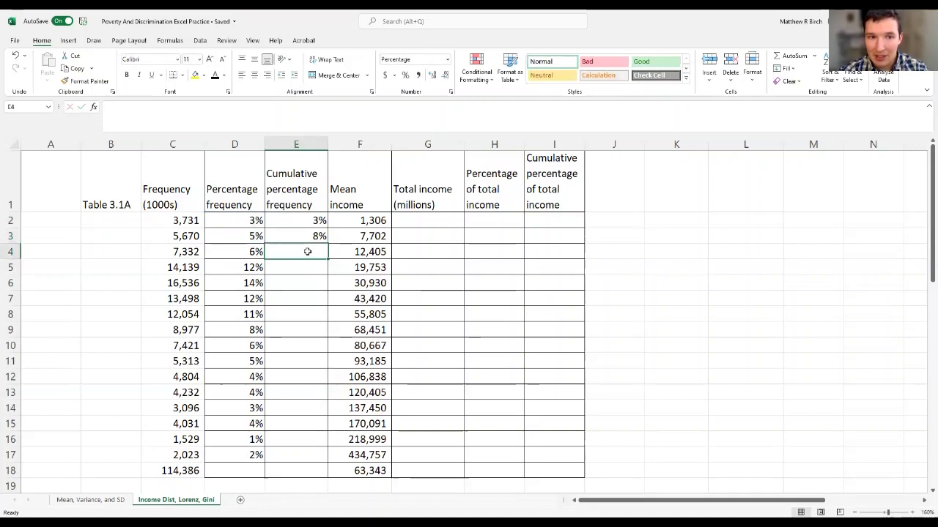
text(=s)
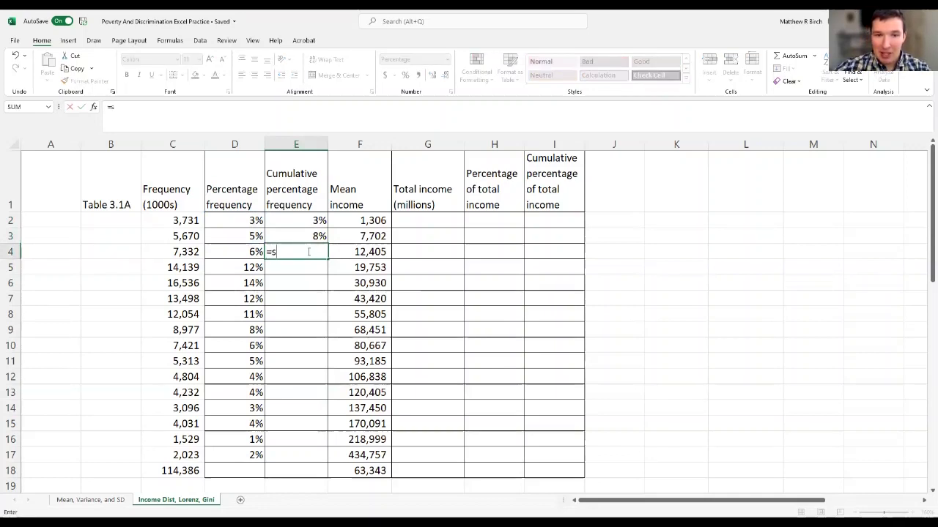
text(um()
click(238, 220)
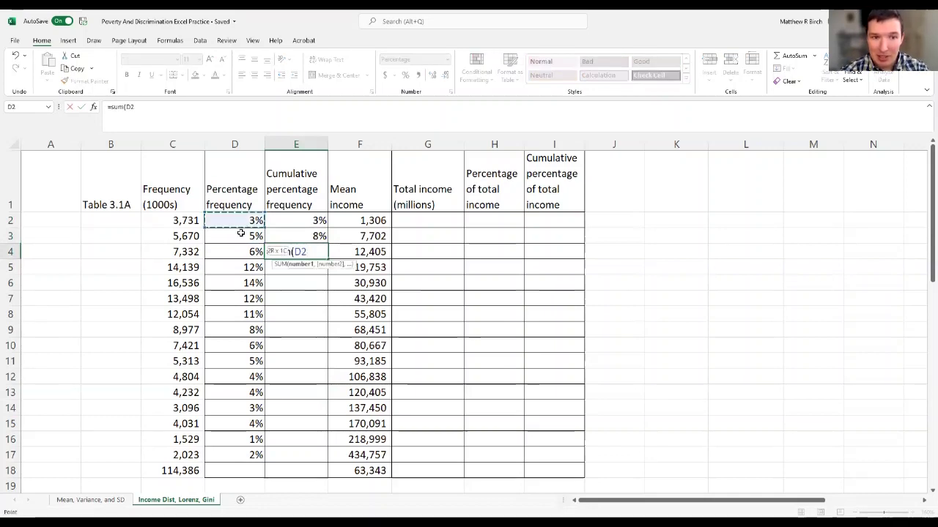
drag(240, 247, 241, 244)
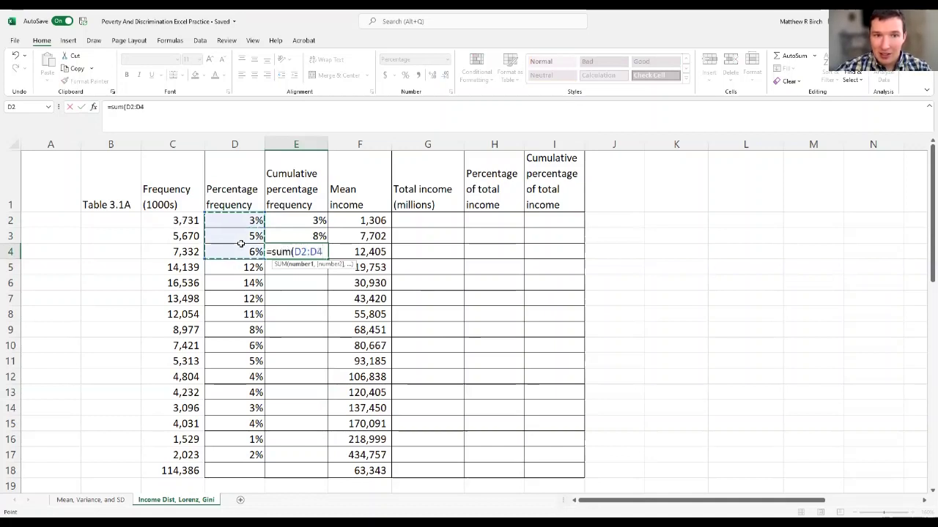
key(Return)
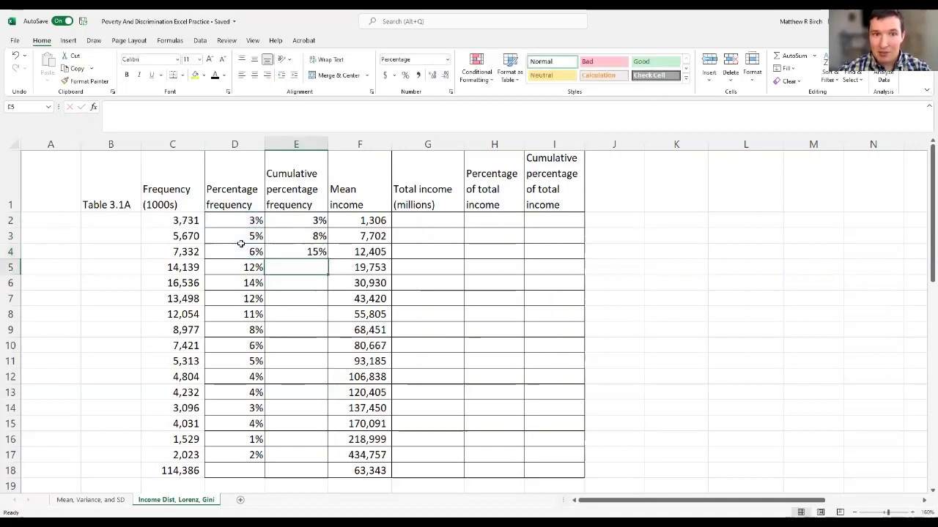
Inspect the existing cumulative formulas in E2, E3 and E4 without changing them
click(301, 220)
text(=)
key(Left)
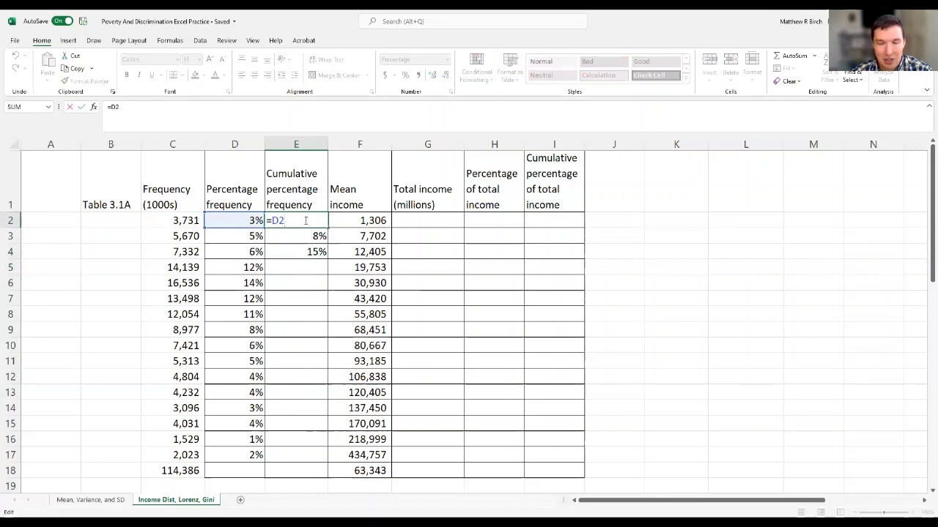
key(Return)
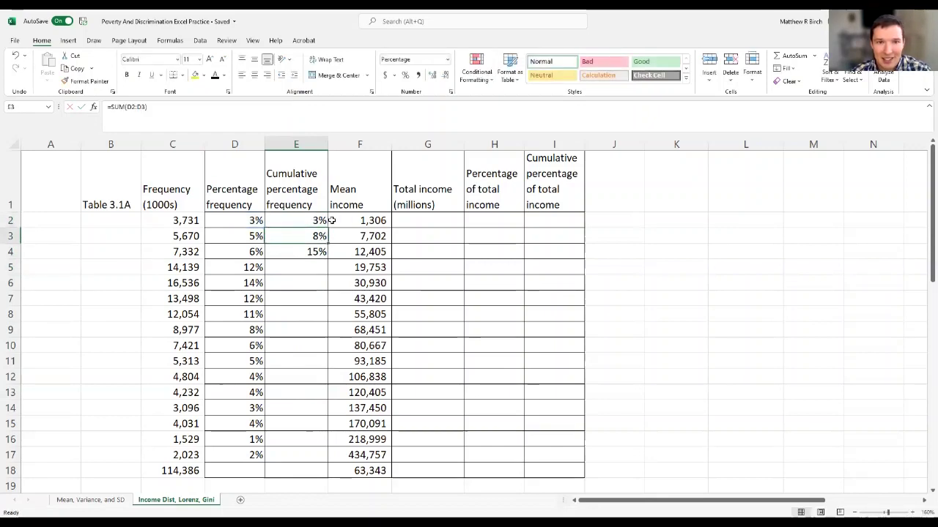
click(134, 106)
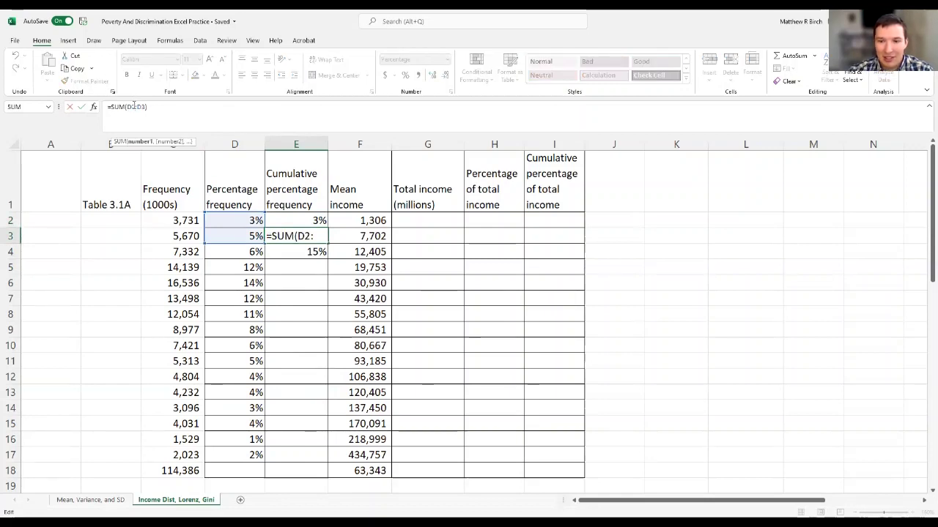
key(Return)
click(137, 107)
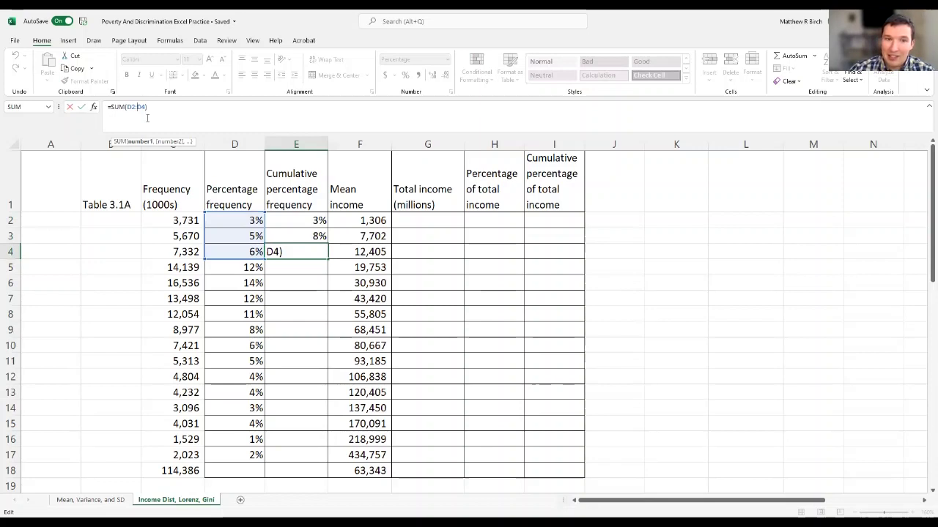
key(Return)
key(Up)
key(Up)
key(Up)
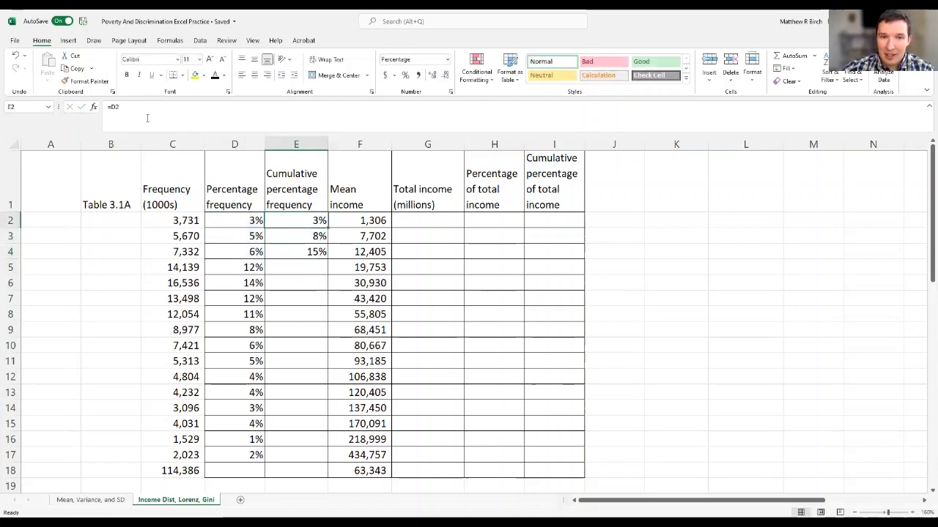
Replace E2's formula with =SUM($D$2:D2), still showing 3%
text(=)
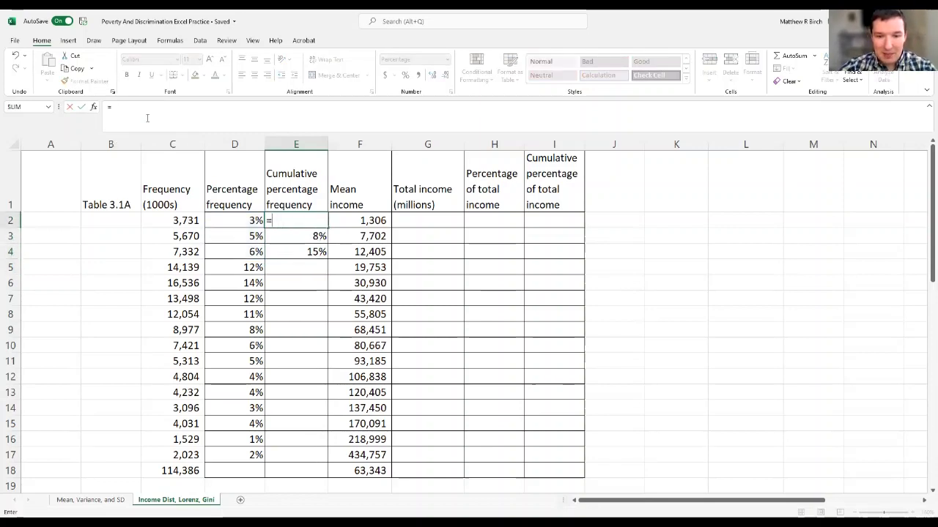
text(sum()
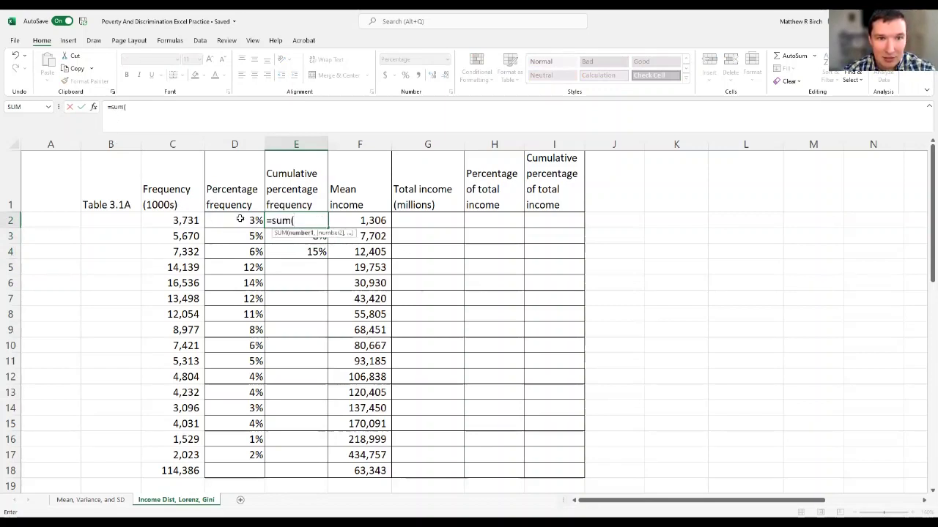
click(241, 218)
key(F4)
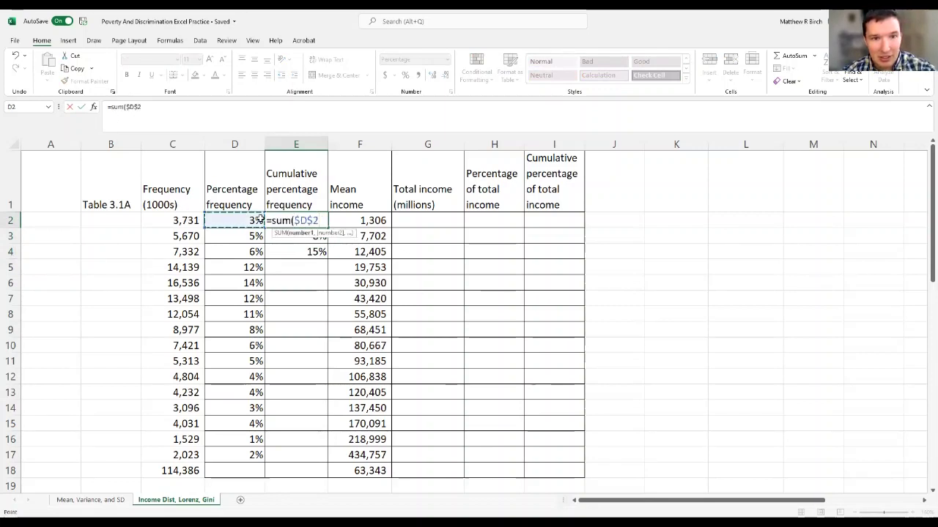
text(:)
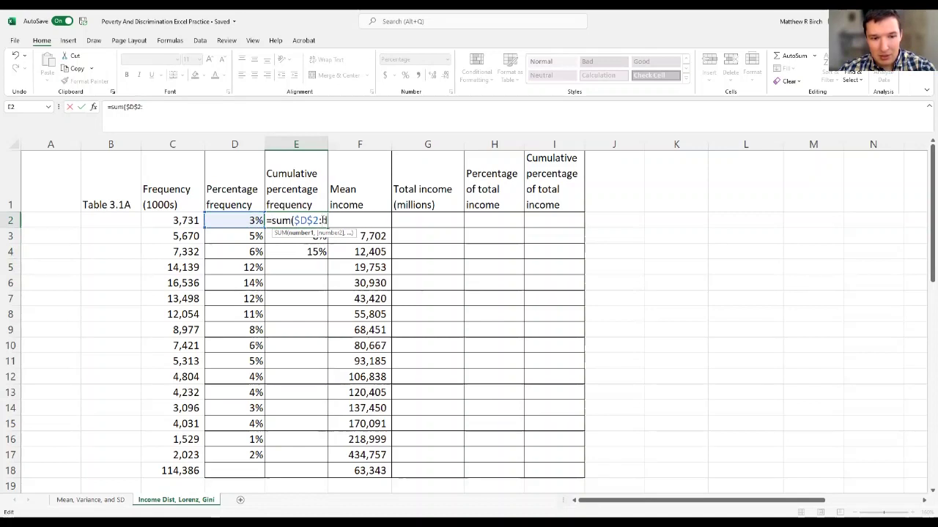
text(d2))
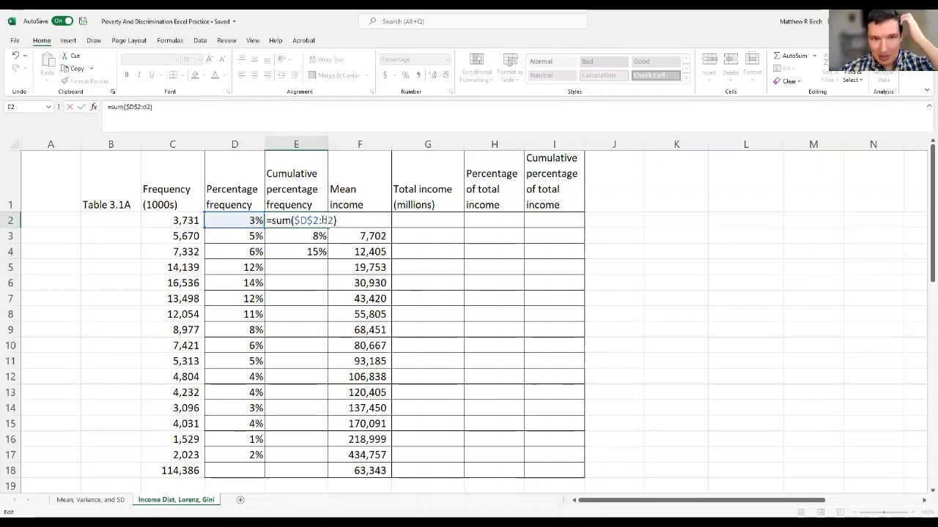
key(Return)
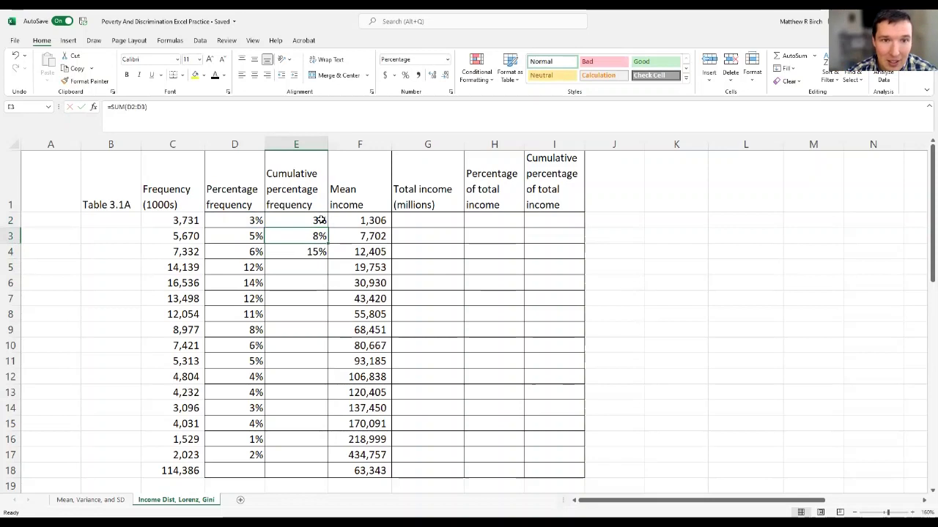
click(364, 219)
Copy E2's =SUM($D$2:D2) into E3 and E4, then fill down to E17, reaching 100%
click(315, 221)
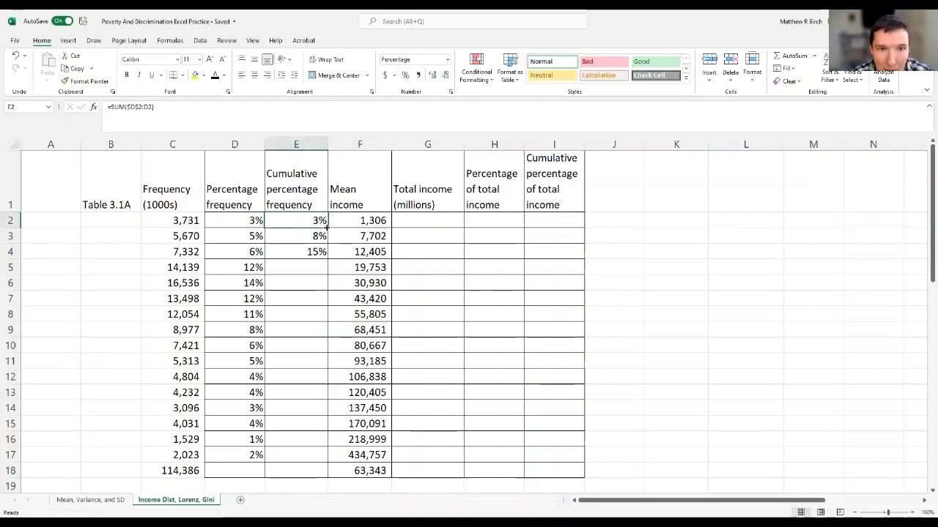
drag(326, 227, 321, 238)
click(309, 231)
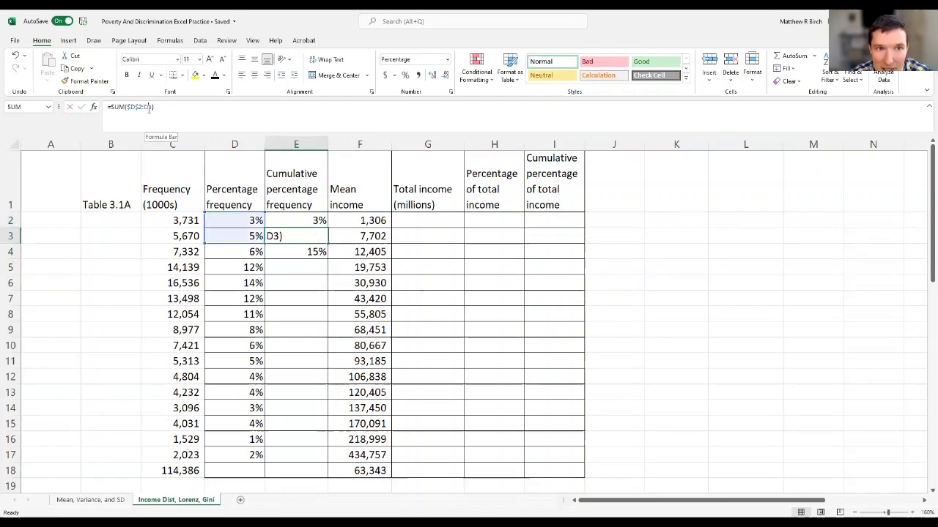
double_click(299, 235)
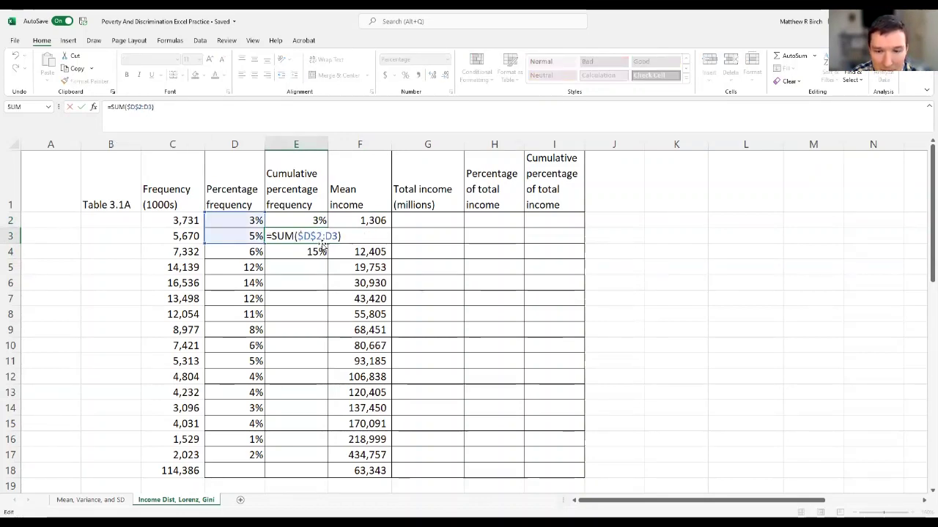
key(Return)
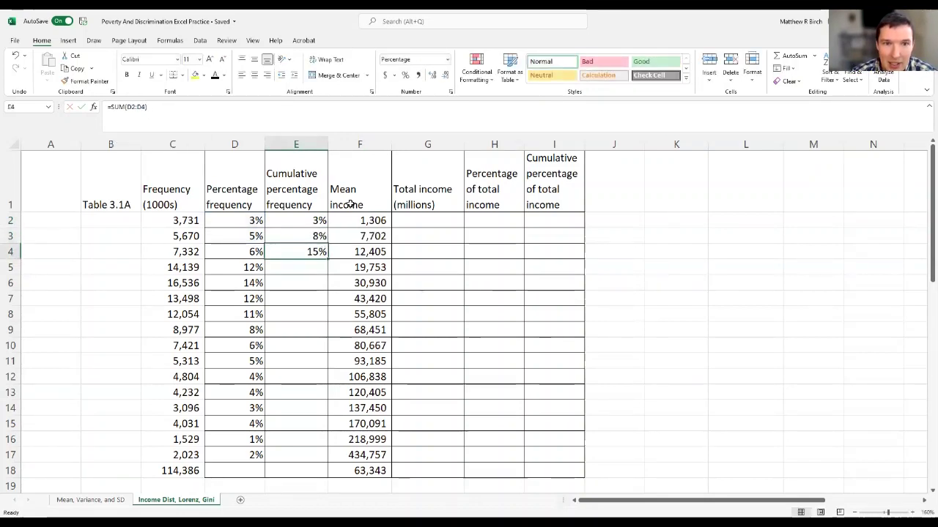
click(324, 235)
drag(329, 242, 327, 254)
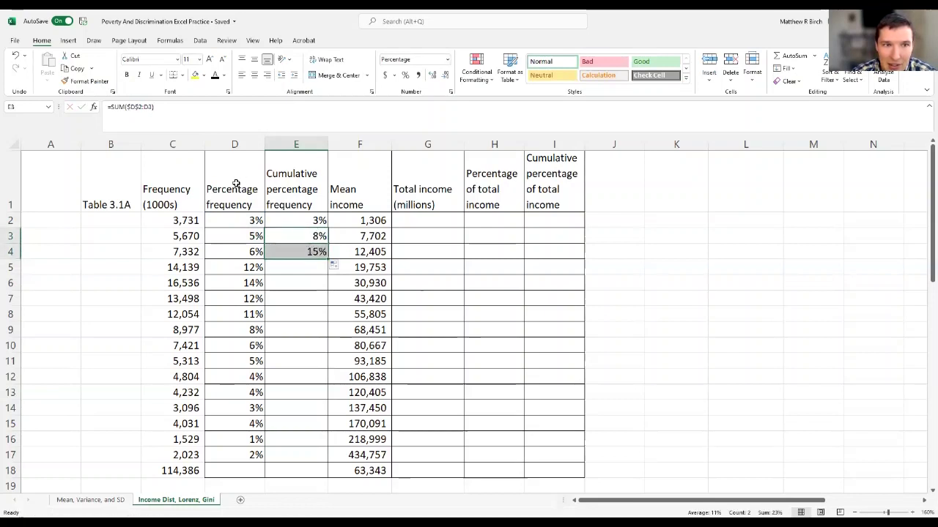
click(284, 255)
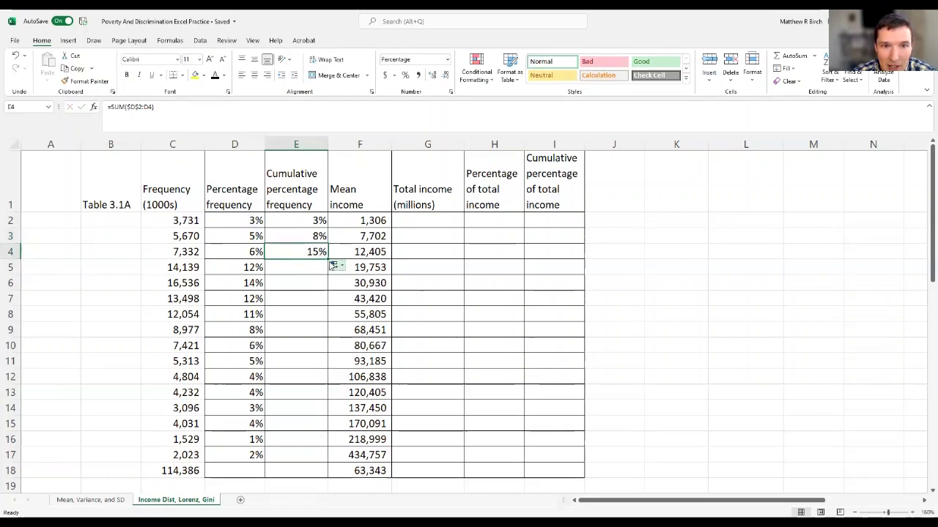
double_click(327, 257)
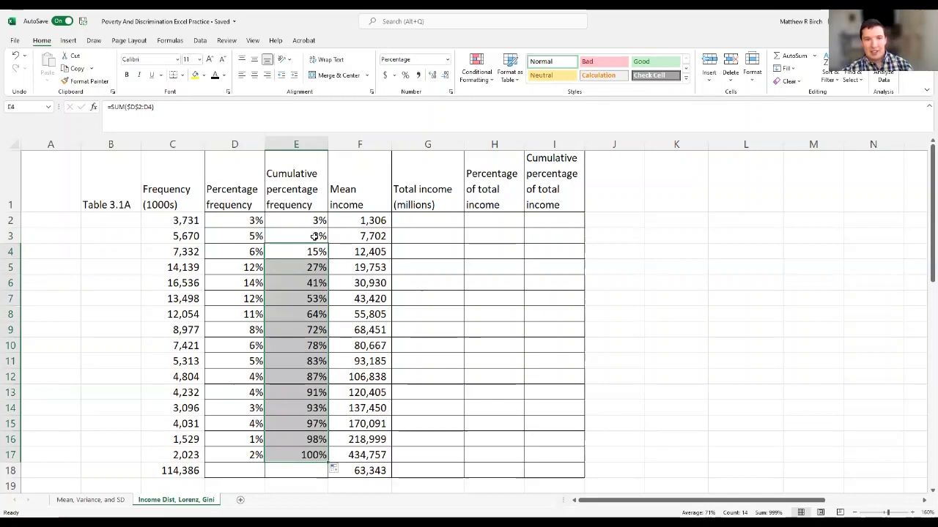
click(358, 331)
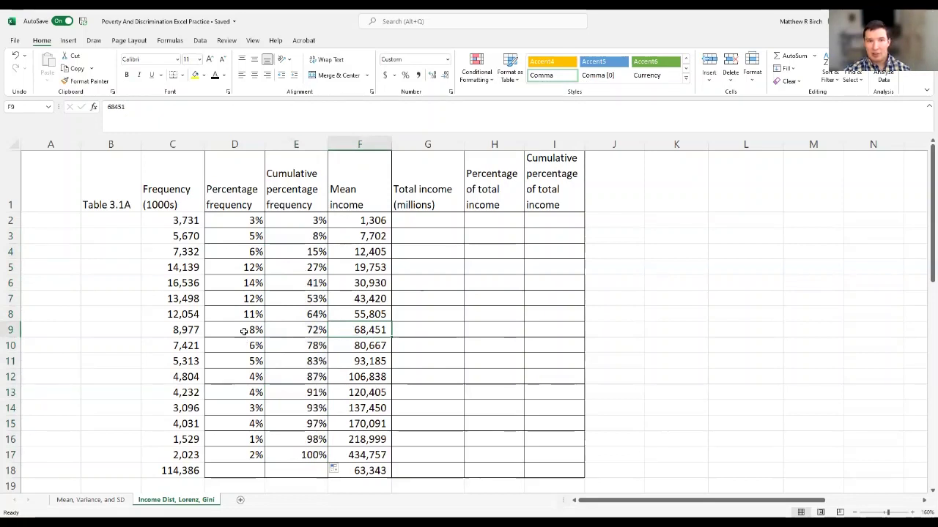
drag(191, 313, 274, 309)
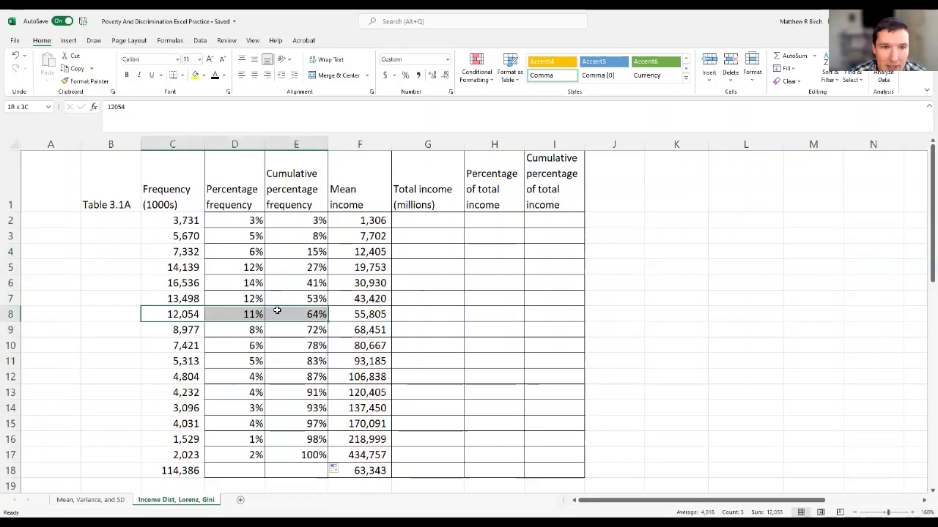
click(253, 313)
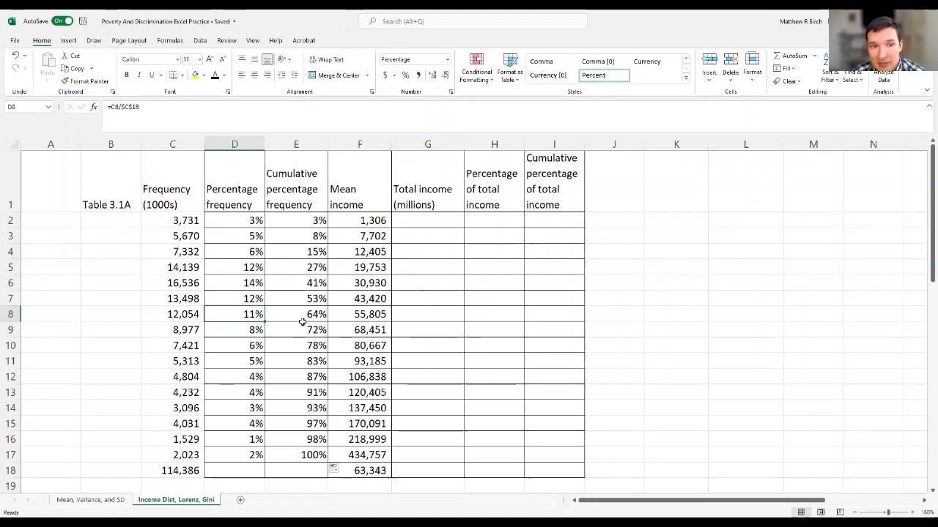
click(253, 392)
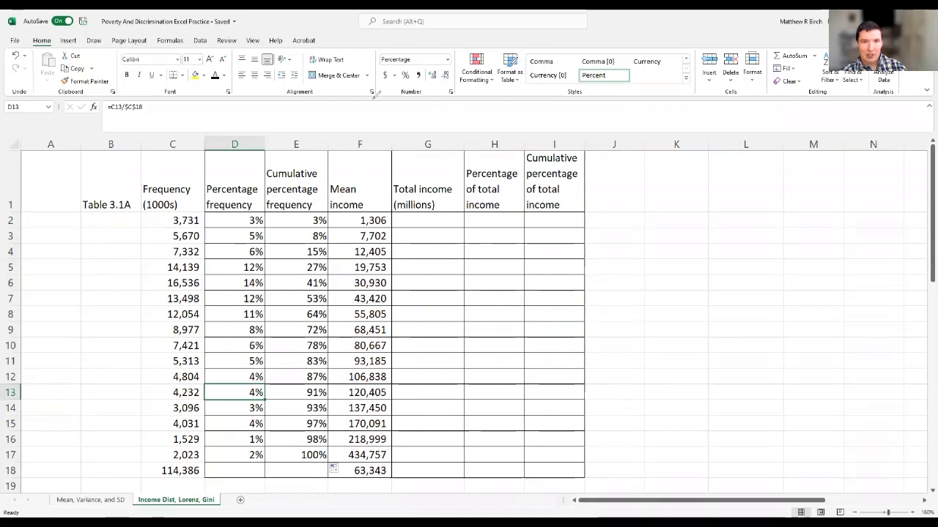
key(ctrl+2)
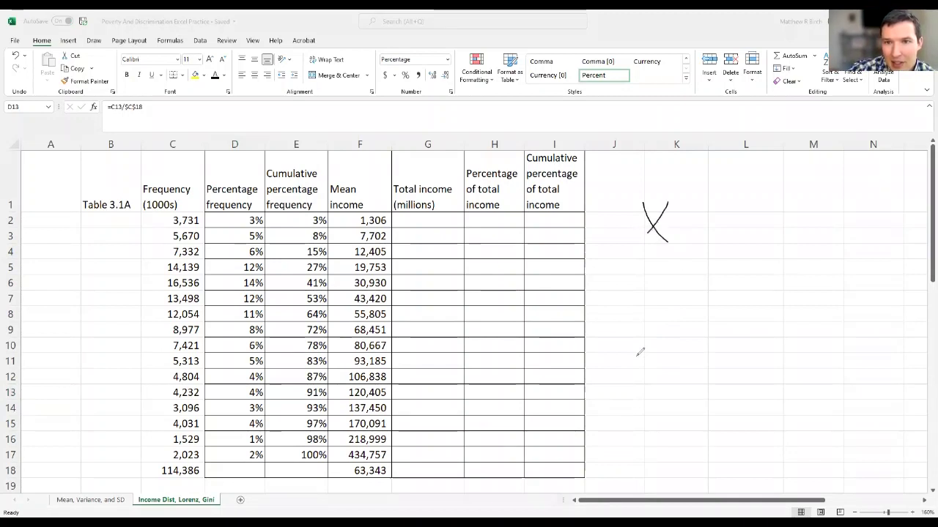
Hand-write the mean formula x̄ = Σx/n in ink beside the table
drag(698, 199, 710, 197)
drag(698, 216, 714, 213)
drag(755, 176, 773, 168)
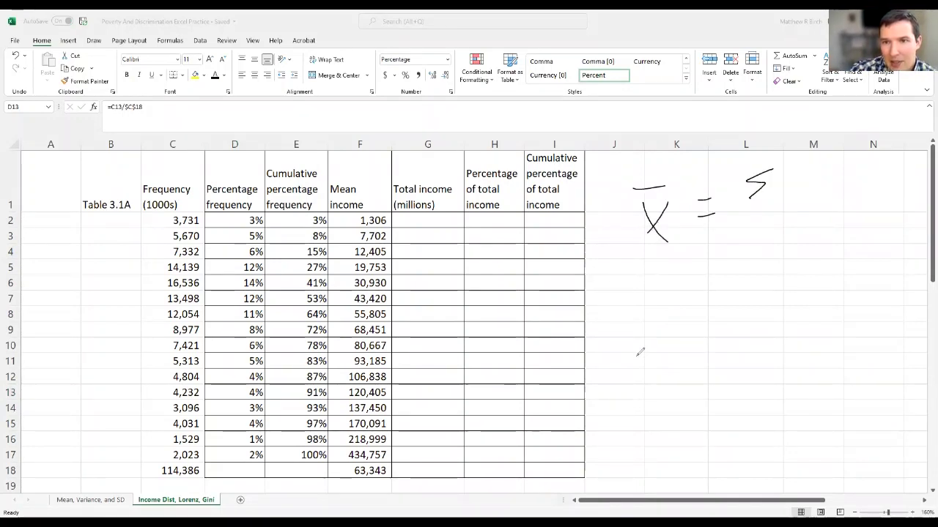
drag(749, 198, 771, 195)
drag(783, 186, 828, 199)
click(792, 224)
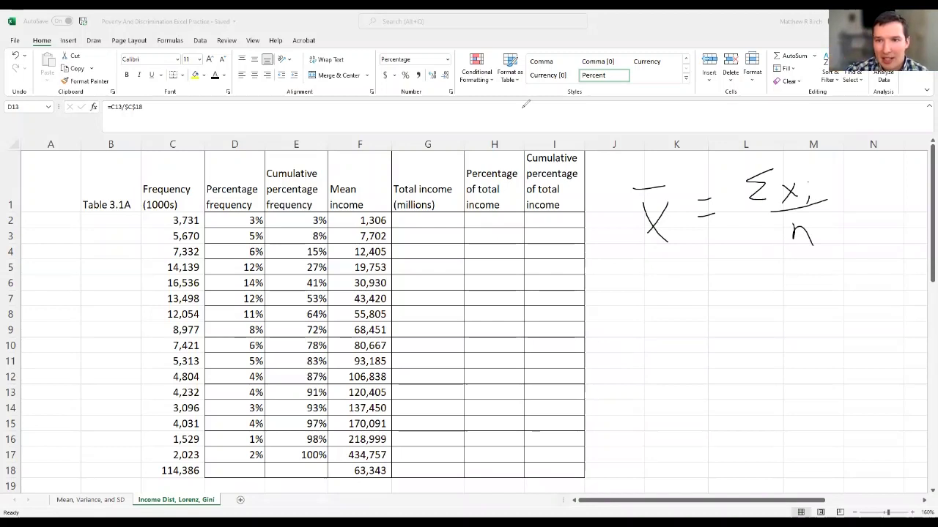
mouse_move(814, 217)
mouse_down()
mouse_move(733, 274)
mouse_move(609, 220)
mouse_move(628, 233)
mouse_up()
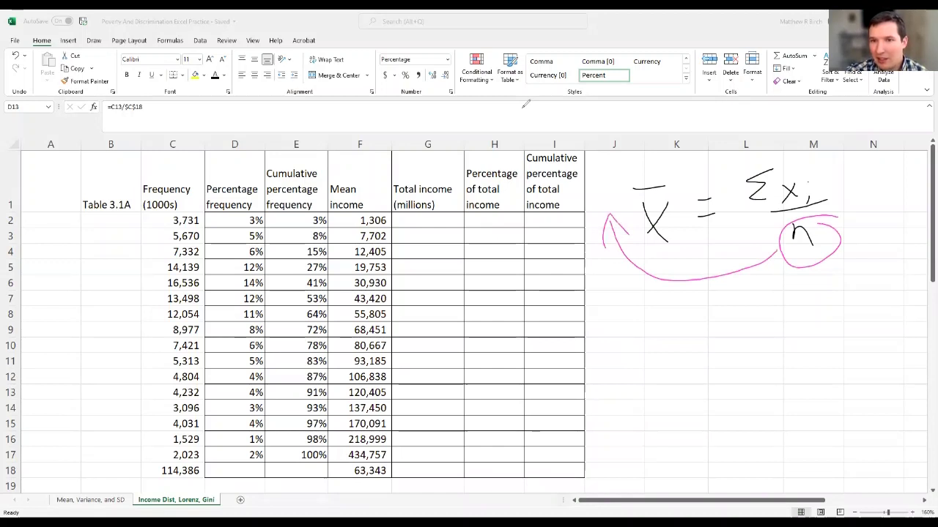
Below it, write the rearranged form n x̄ = Σx in ink
mouse_move(637, 359)
mouse_down()
mouse_move(646, 328)
mouse_move(663, 351)
mouse_move(712, 350)
mouse_up()
drag(711, 308, 698, 350)
drag(671, 303, 706, 295)
drag(750, 318, 764, 314)
click(759, 339)
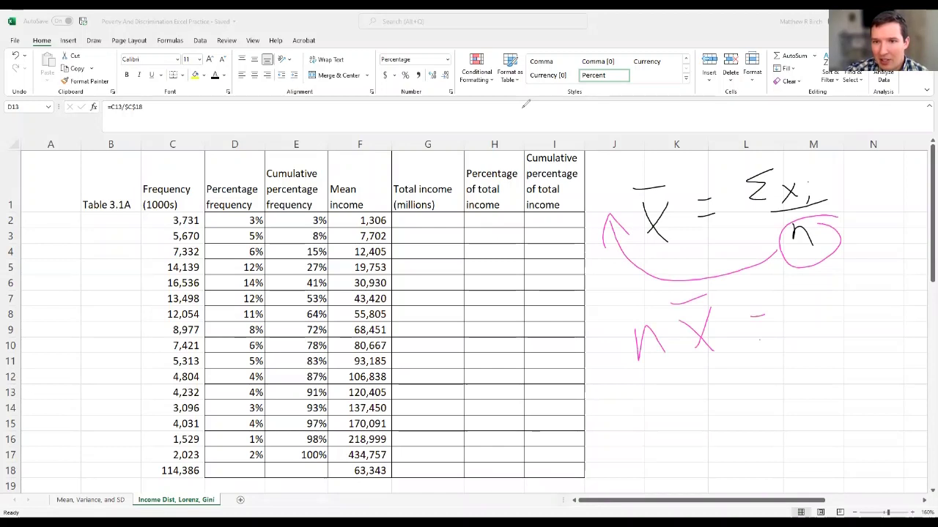
mouse_move(826, 281)
mouse_down()
mouse_move(804, 327)
mouse_move(864, 334)
mouse_up()
drag(864, 314, 853, 335)
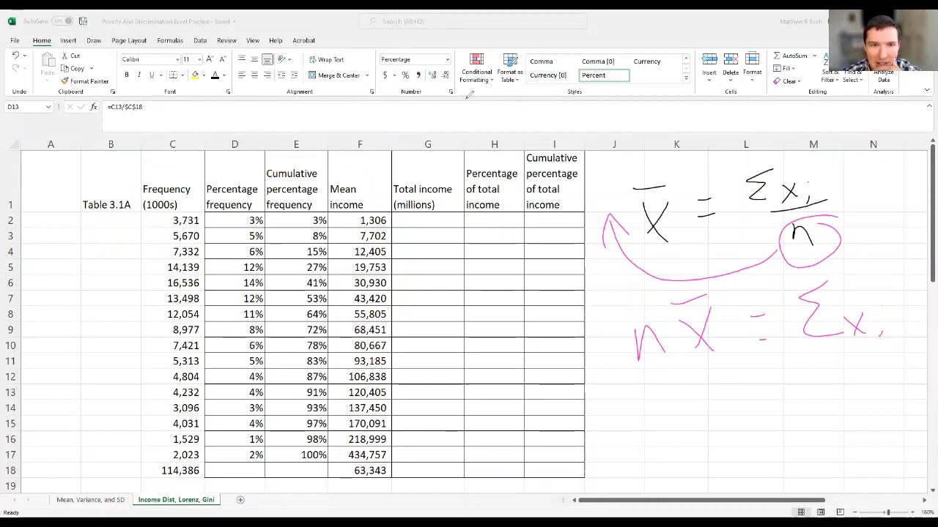
click(371, 220)
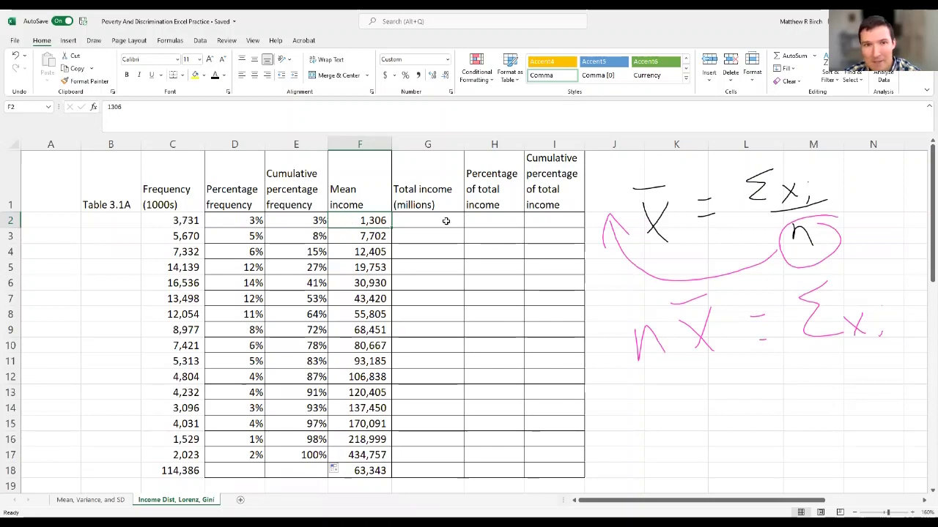
click(435, 219)
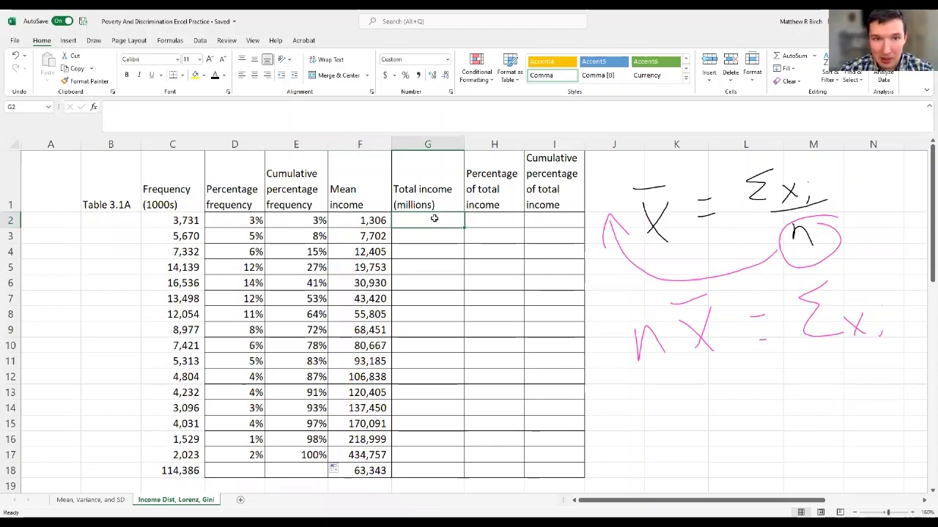
Enter =F2*C2/1000 in G2 and fill it down to G17
text(=)
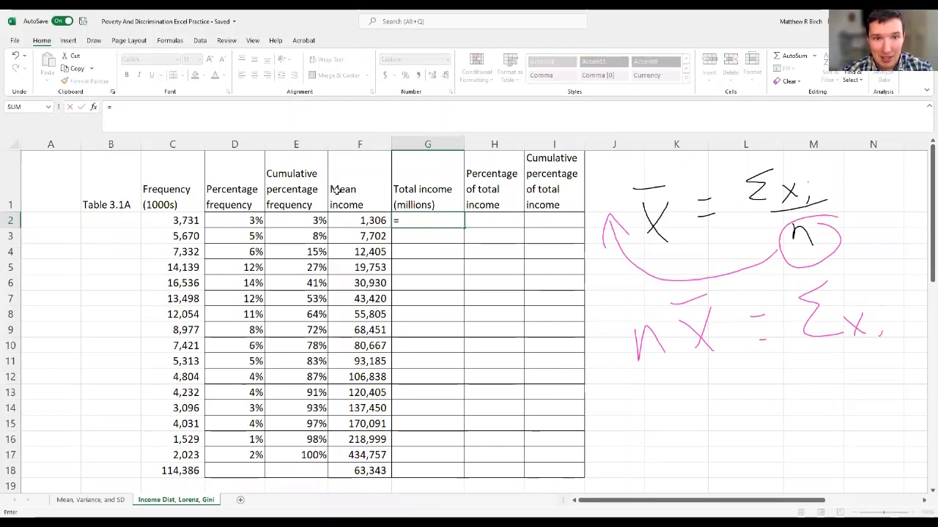
click(370, 219)
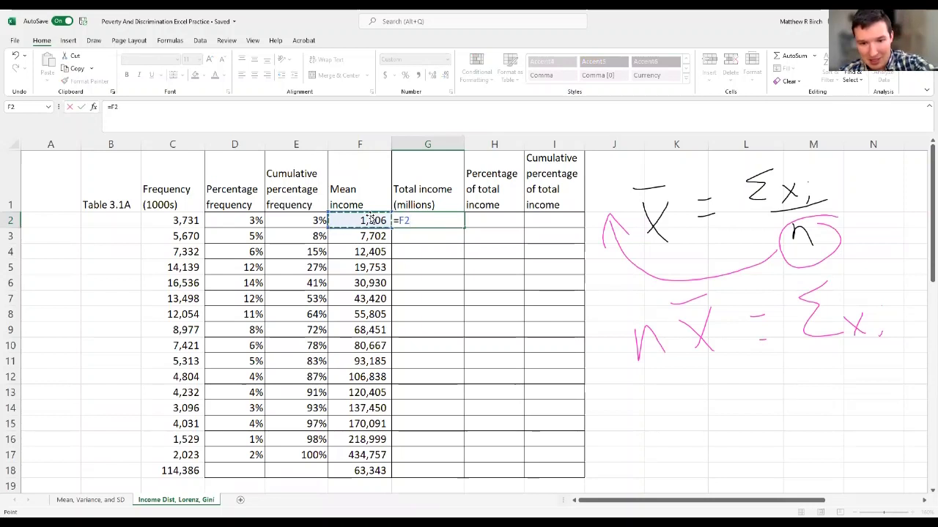
text(*)
click(253, 218)
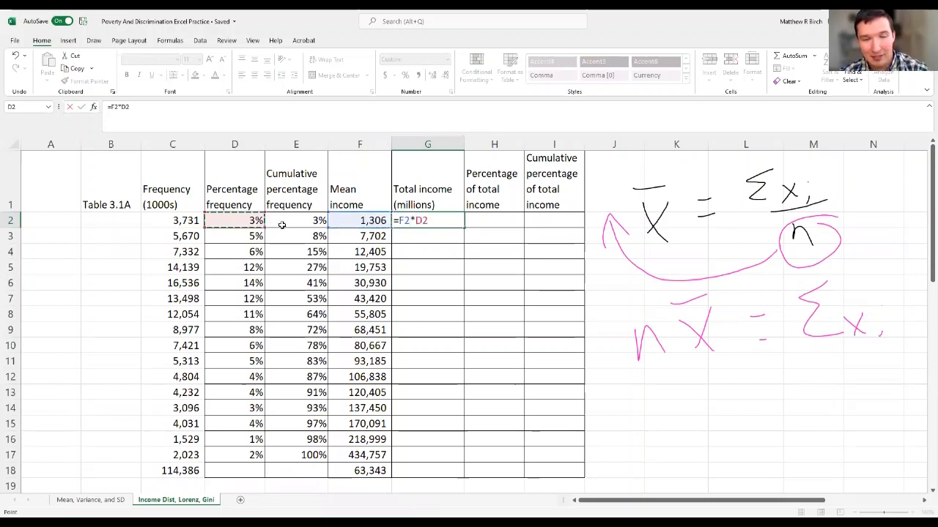
click(189, 219)
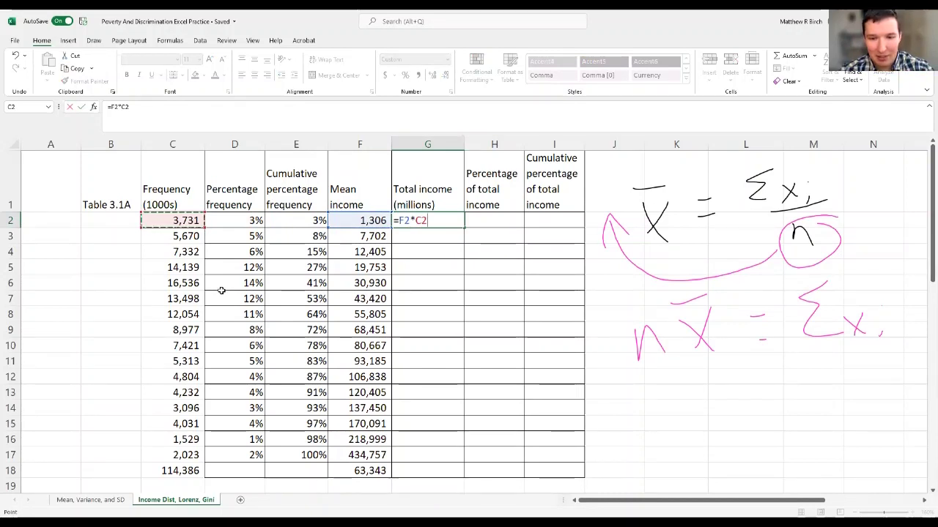
text(/1000)
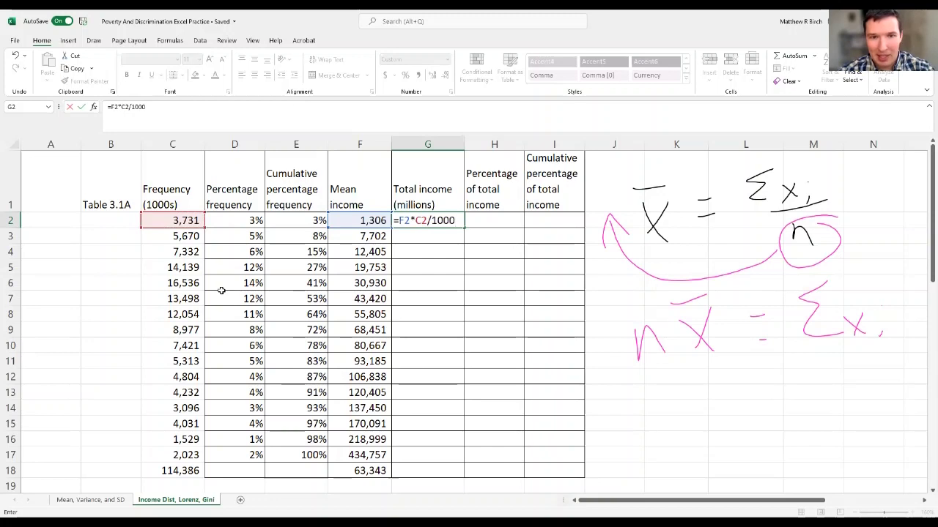
key(Return)
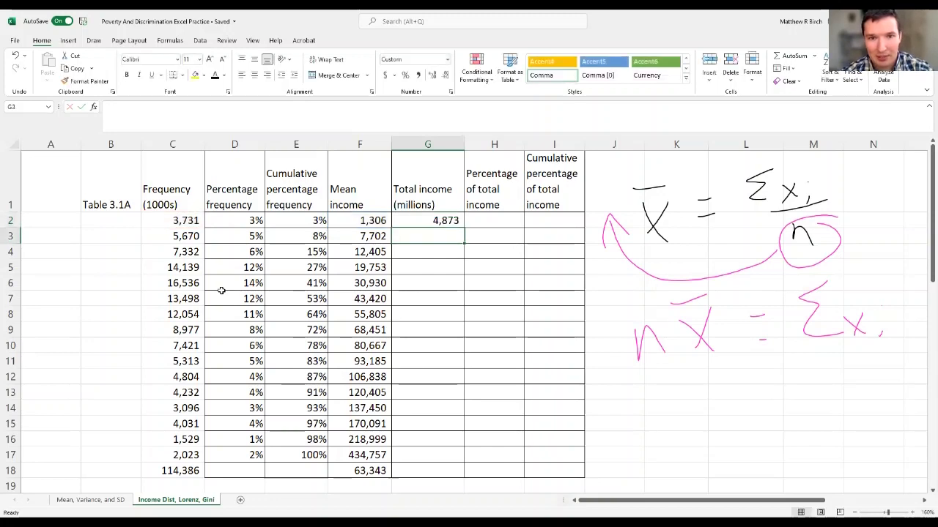
click(454, 220)
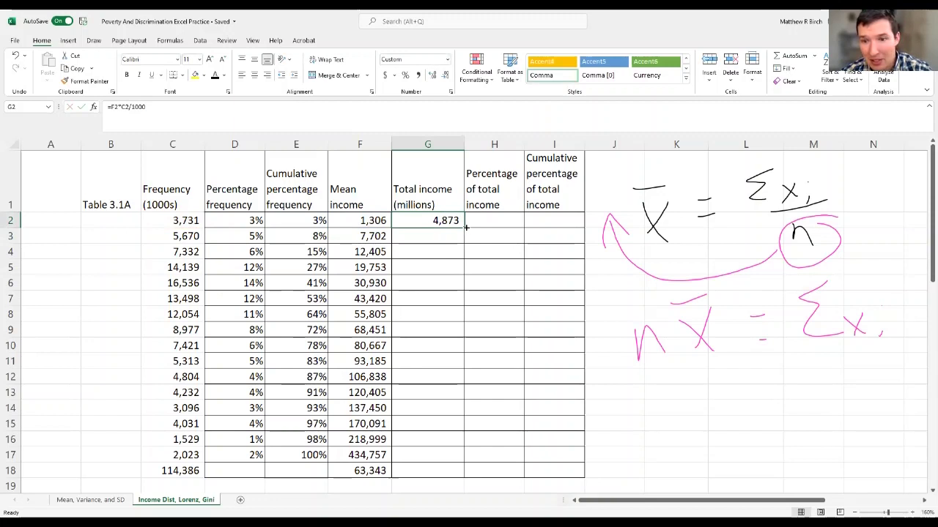
double_click(464, 227)
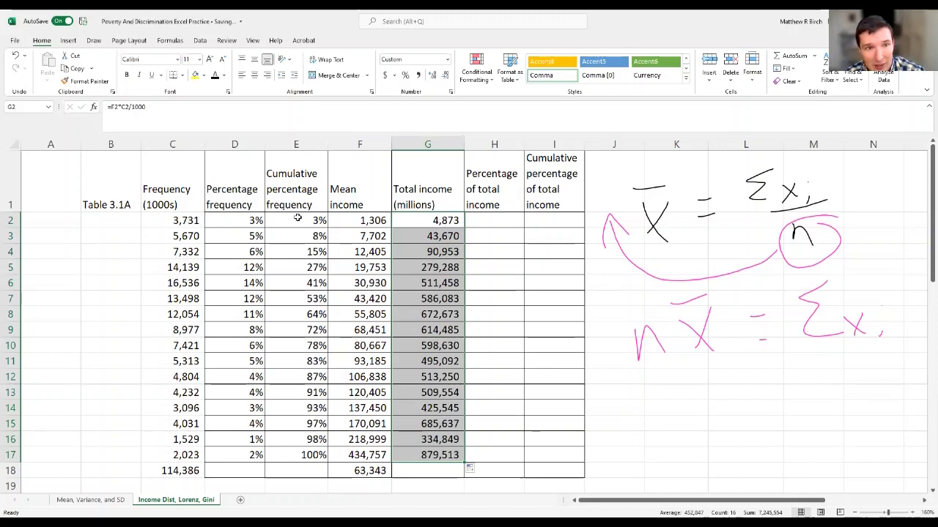
Check row values, then enter =SUM(G2:G17) in G18, giving 7,245,554
click(186, 220)
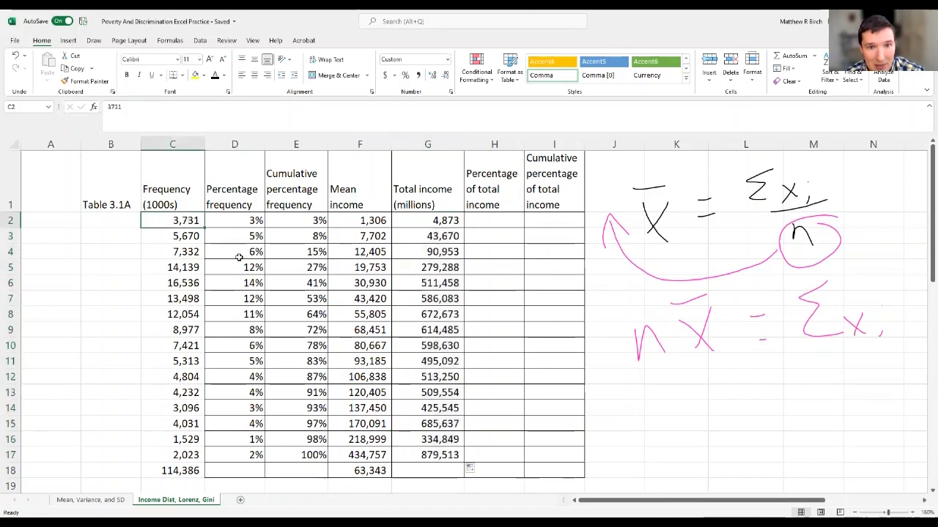
click(446, 237)
click(197, 235)
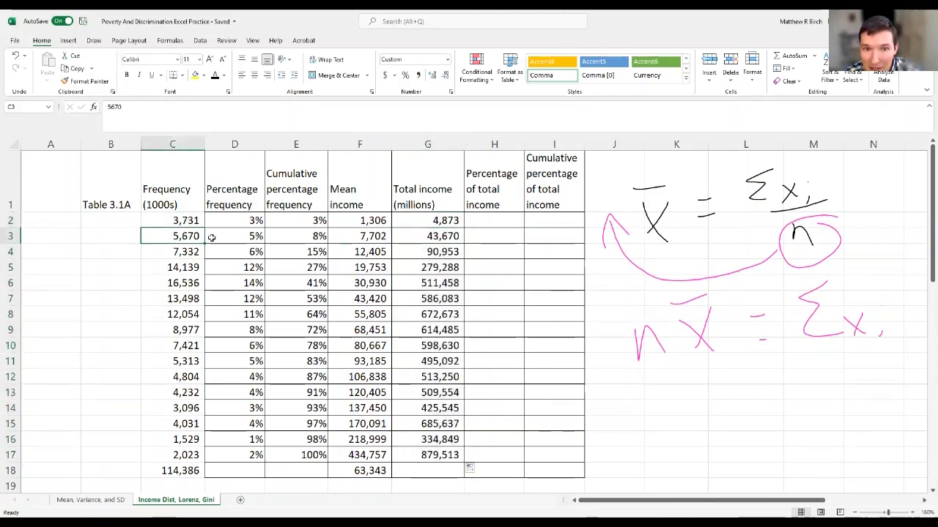
click(419, 470)
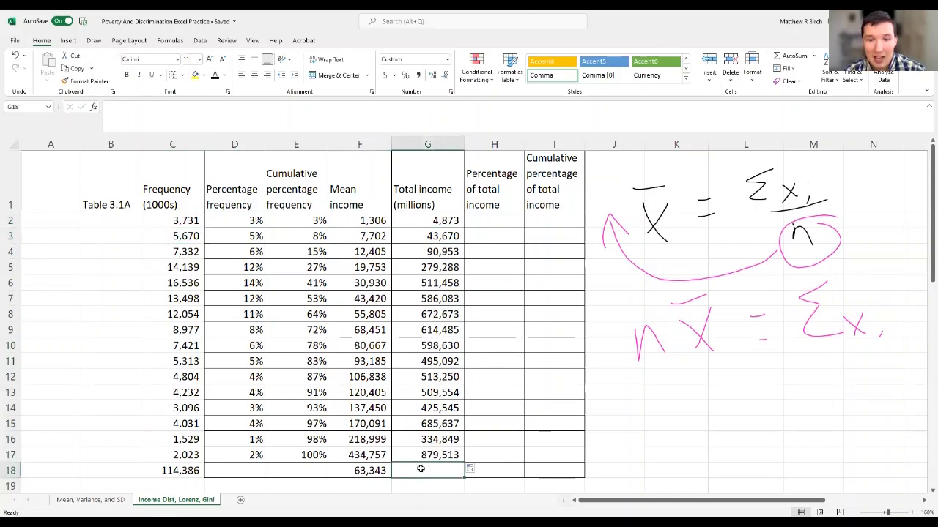
text(=)
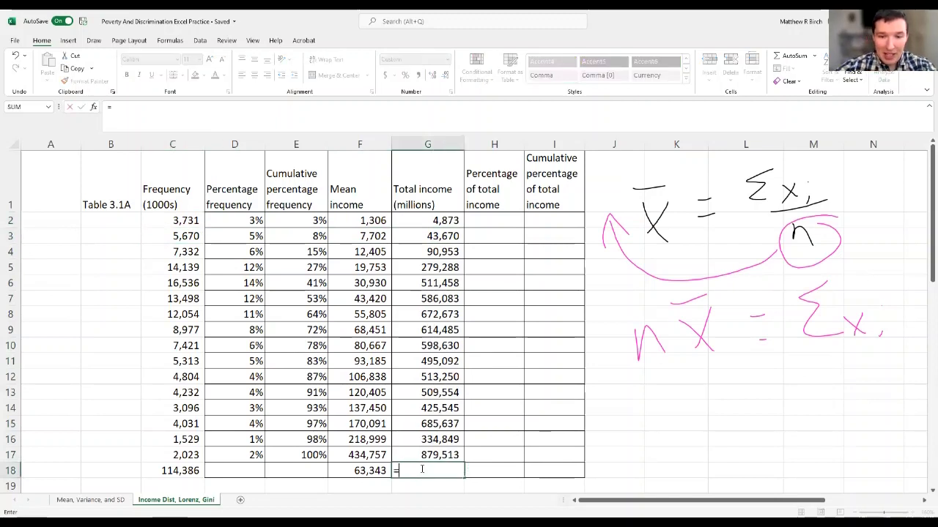
text(sum()
click(427, 455)
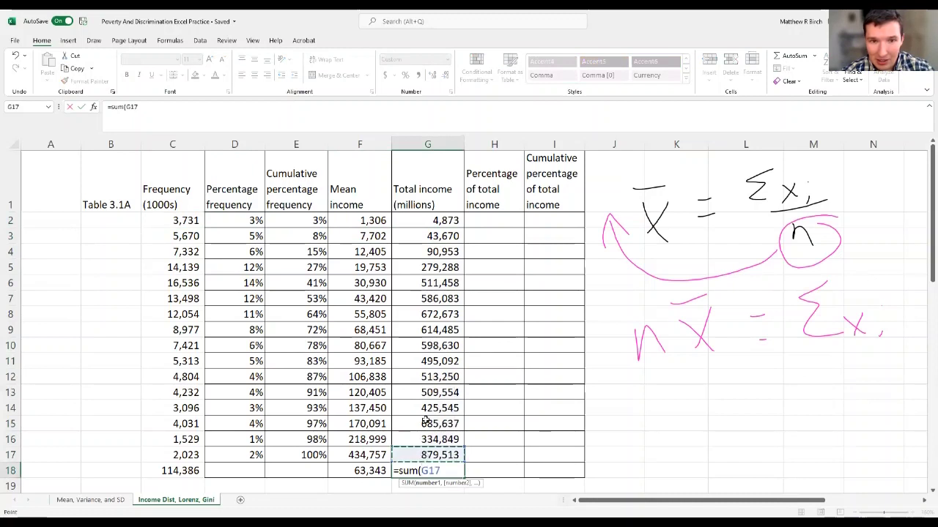
shift+click(444, 220)
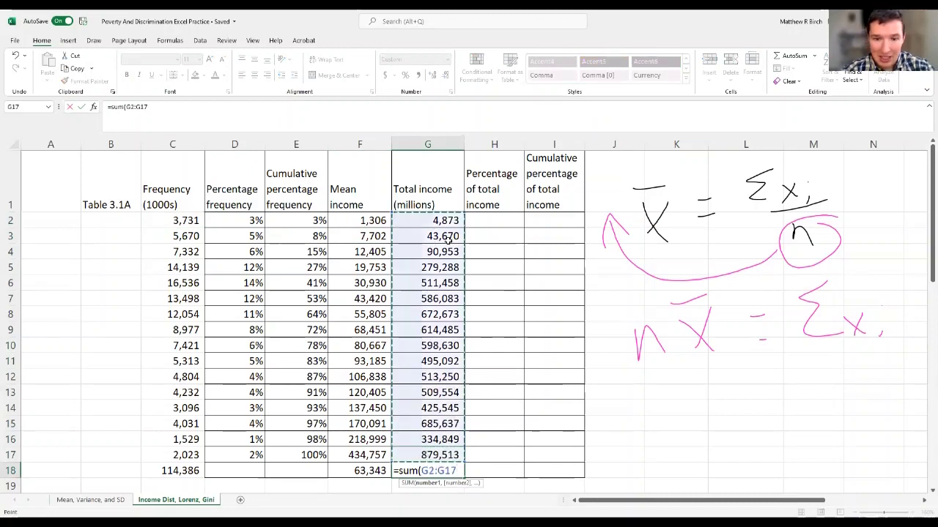
text())
key(Return)
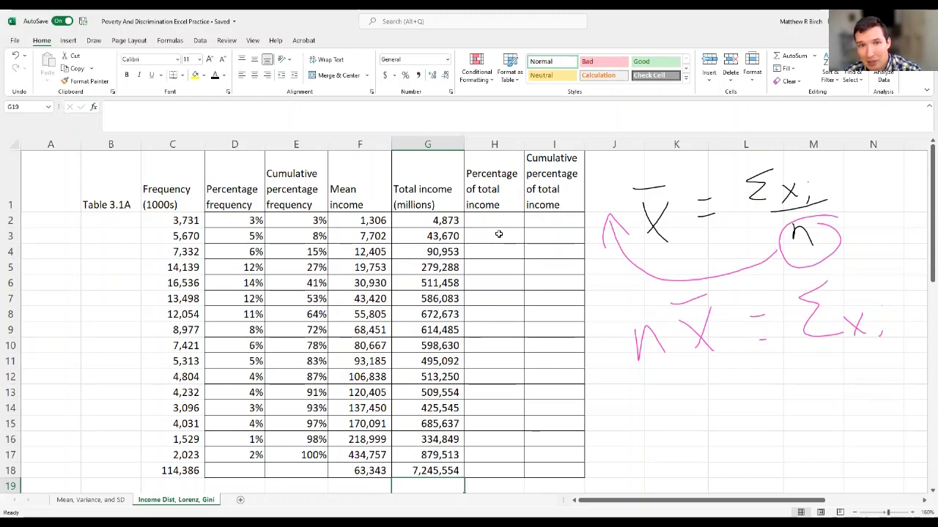
drag(495, 222, 550, 252)
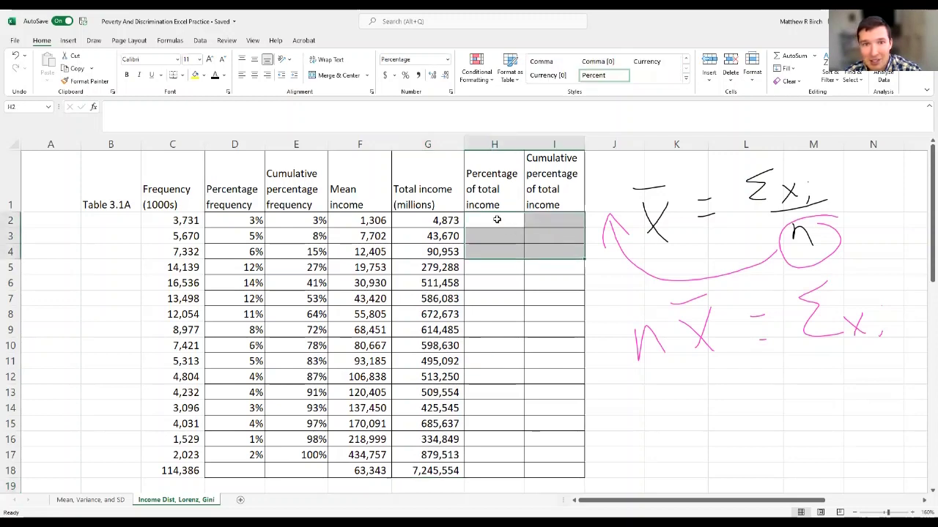
drag(496, 192, 432, 220)
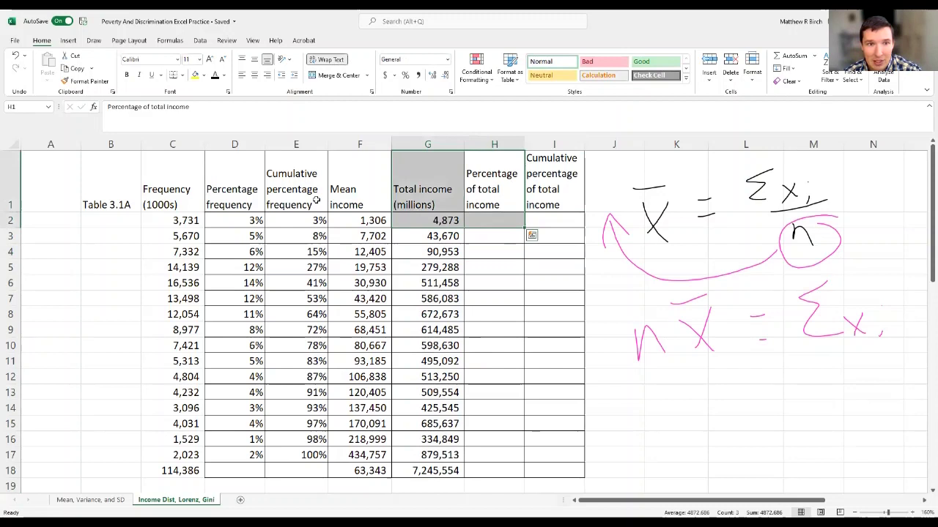
click(238, 189)
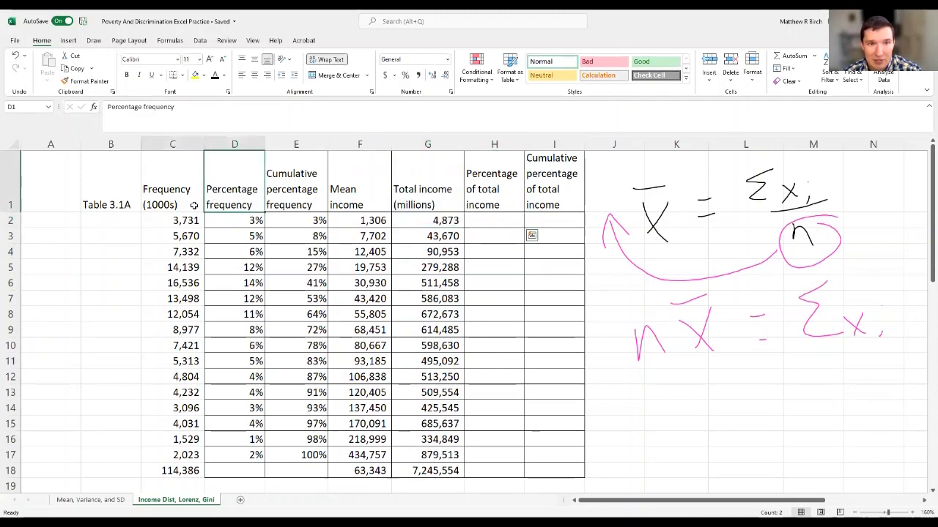
drag(194, 206, 179, 231)
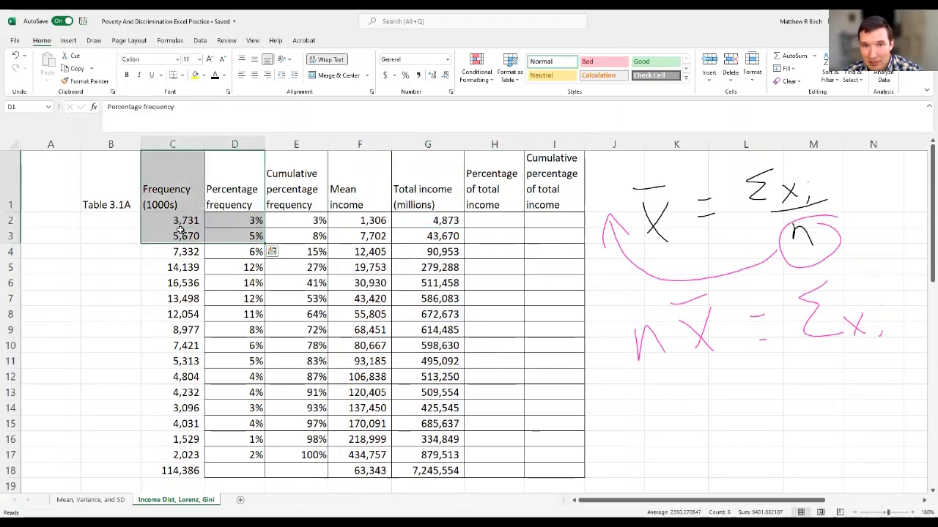
click(555, 203)
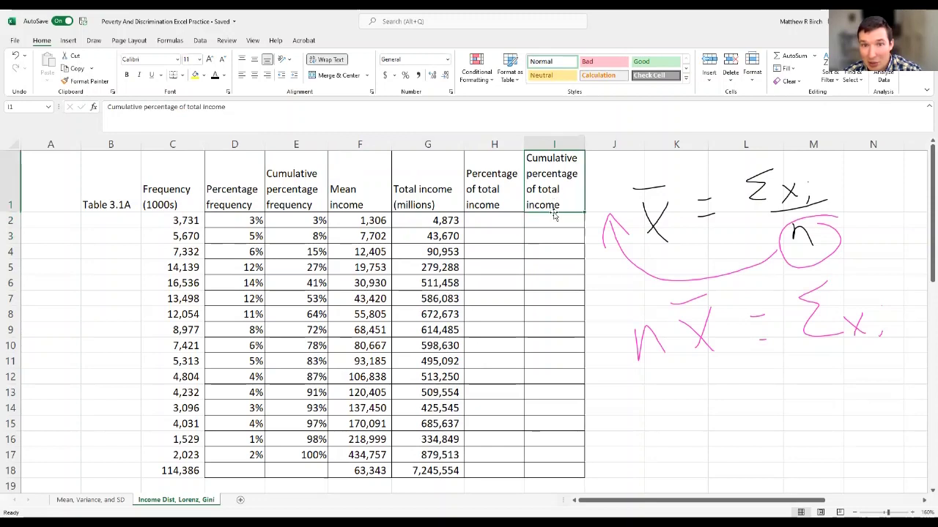
click(289, 222)
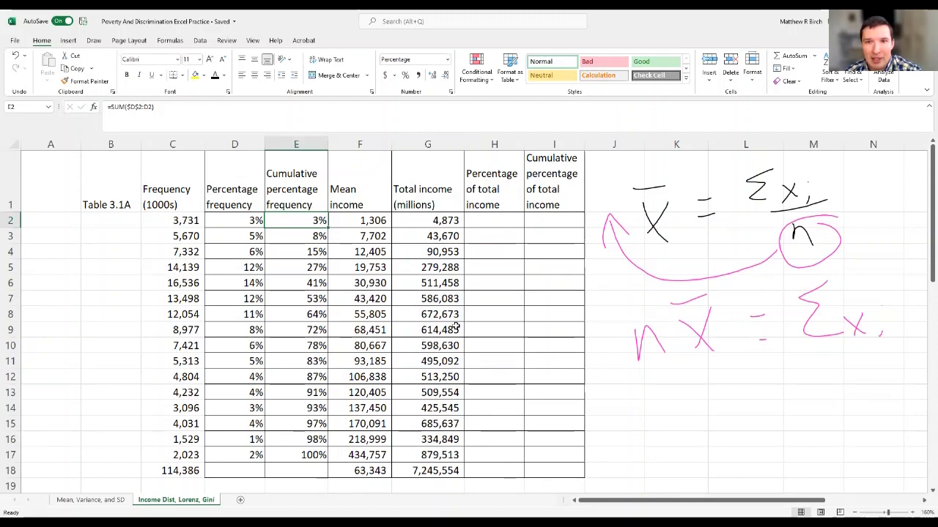
click(496, 221)
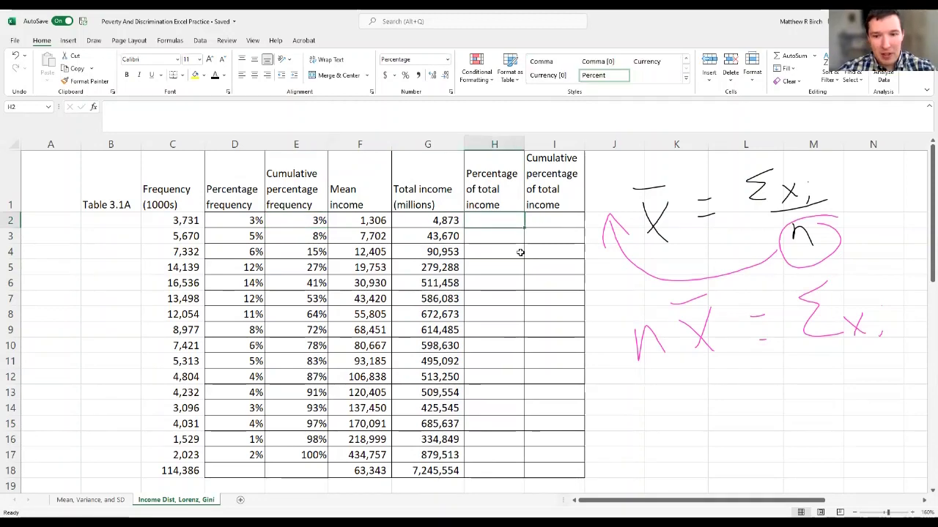
Enter =G2/$G$18 in H2, show one decimal place, and fill it down to H17
text(=)
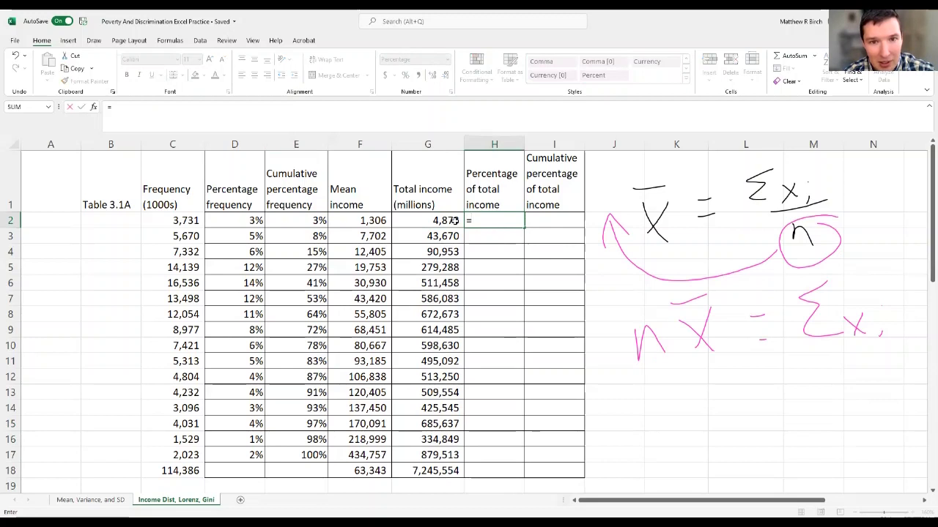
click(448, 221)
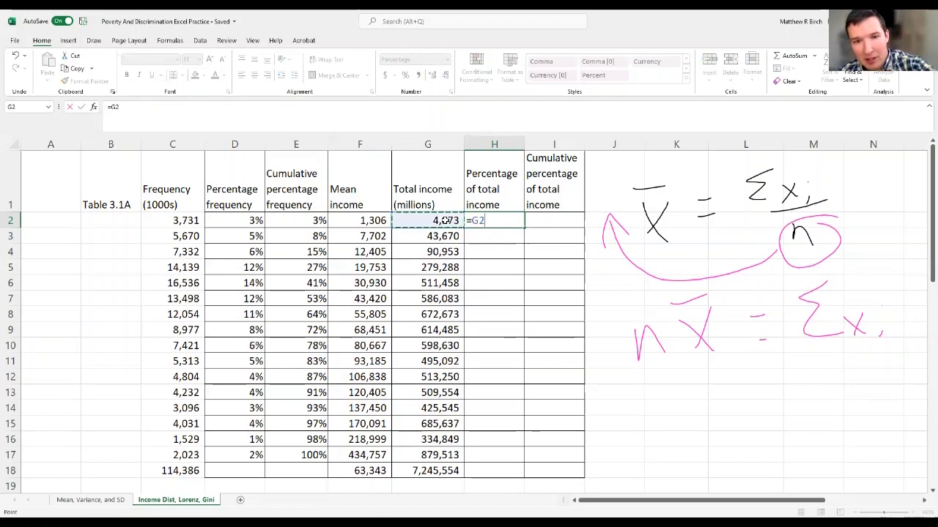
text(/)
click(442, 473)
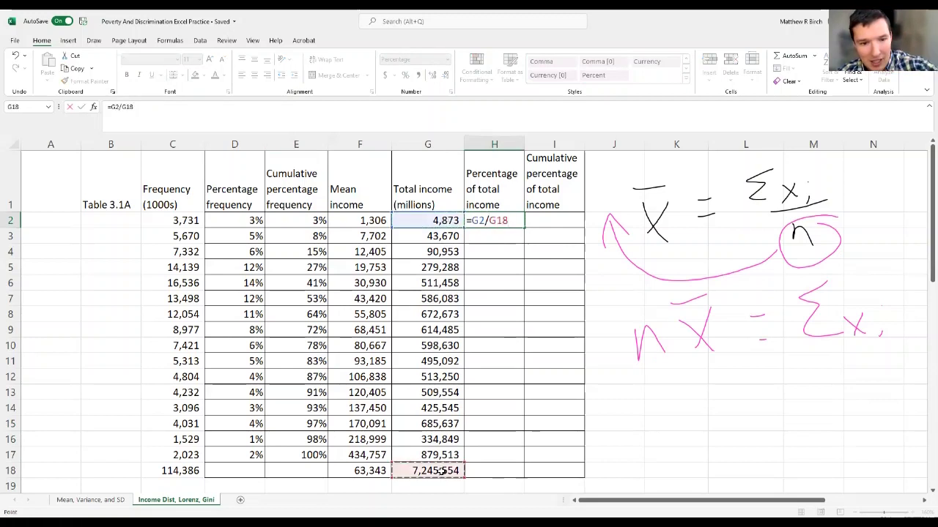
key(F4)
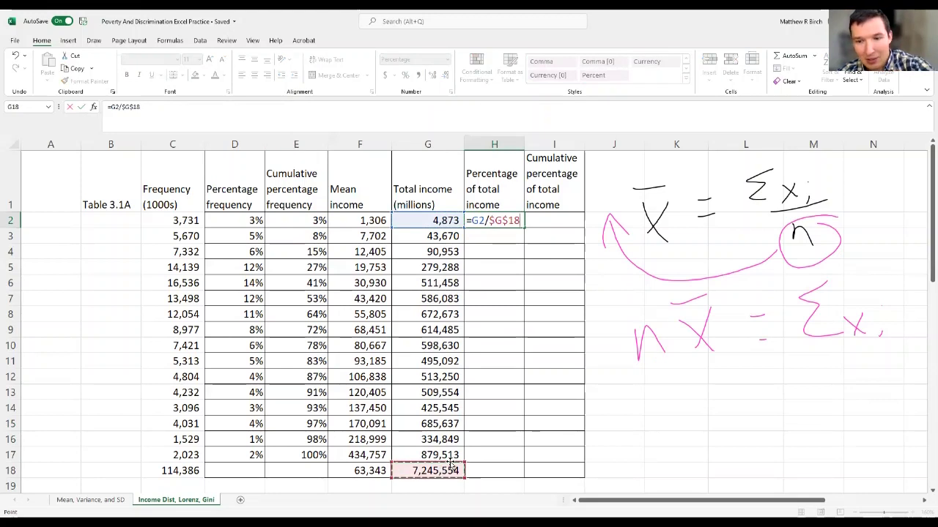
key(Return)
click(513, 222)
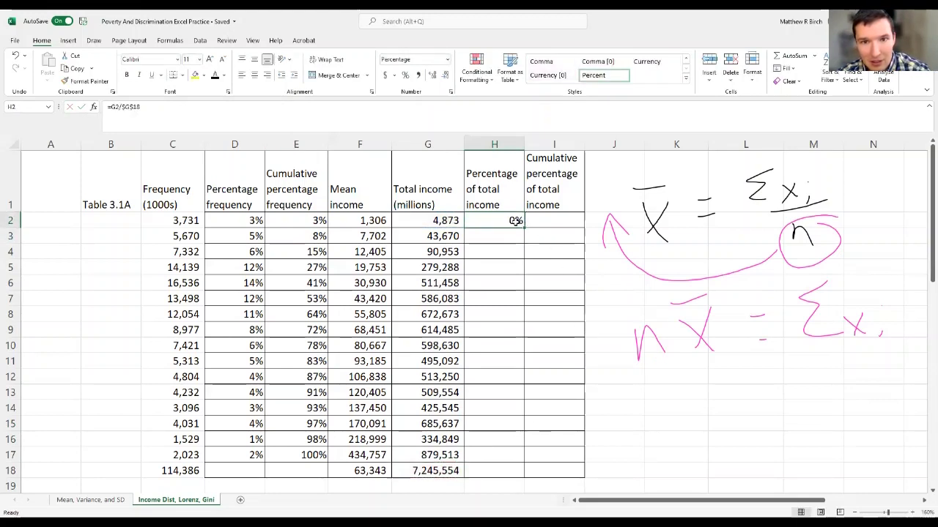
click(432, 76)
click(432, 75)
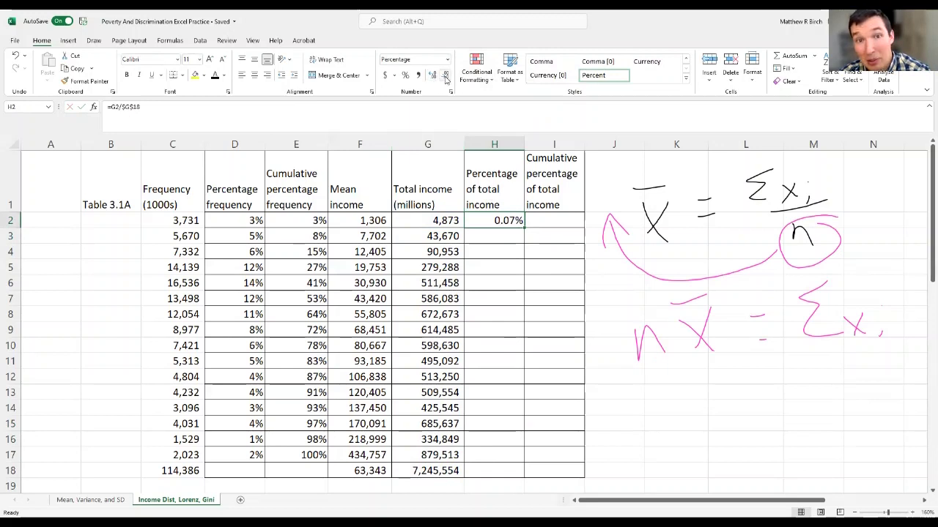
click(445, 75)
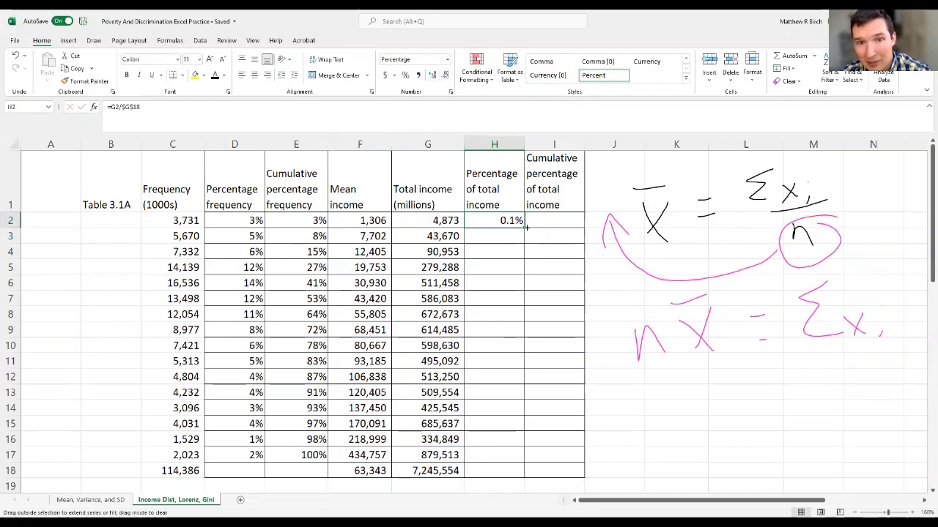
double_click(524, 228)
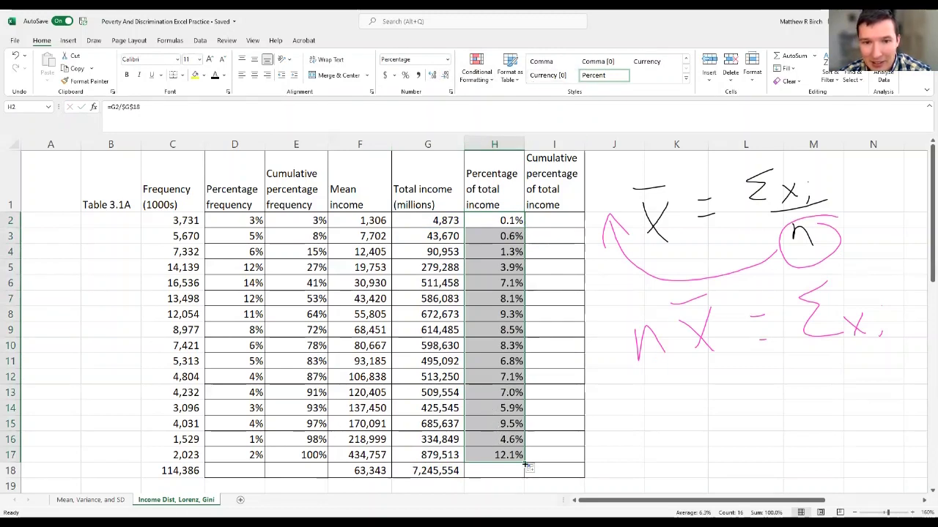
Enter the anchored running-sum formula =SUM($H$2:H2) in cell I2
click(545, 218)
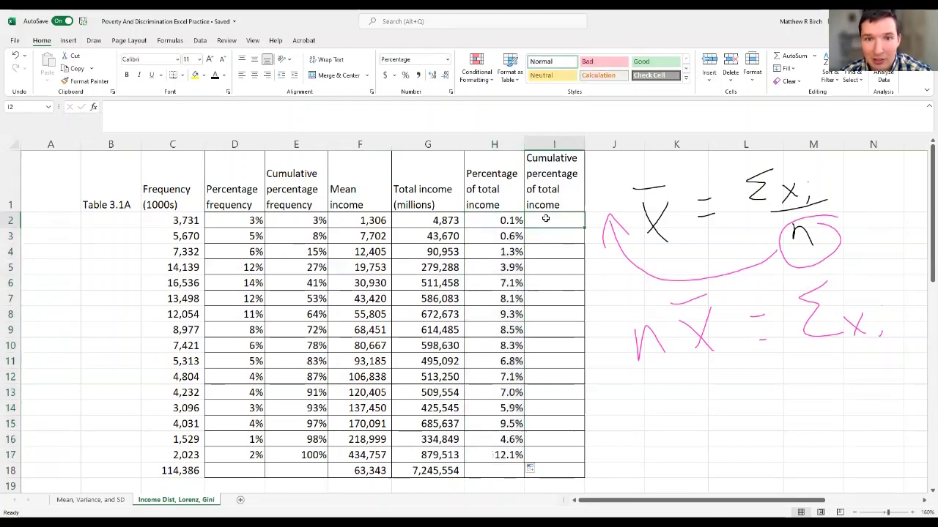
text(=s)
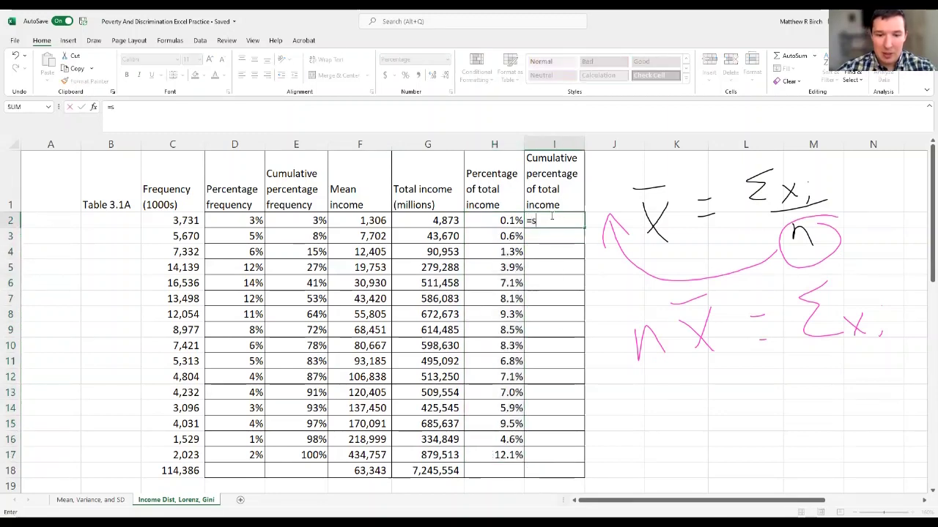
text(um()
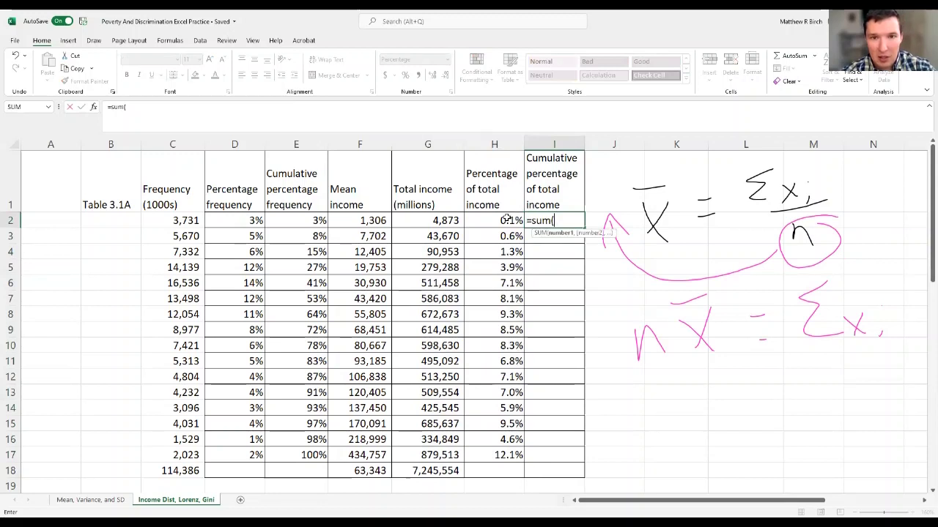
click(506, 220)
key(F4)
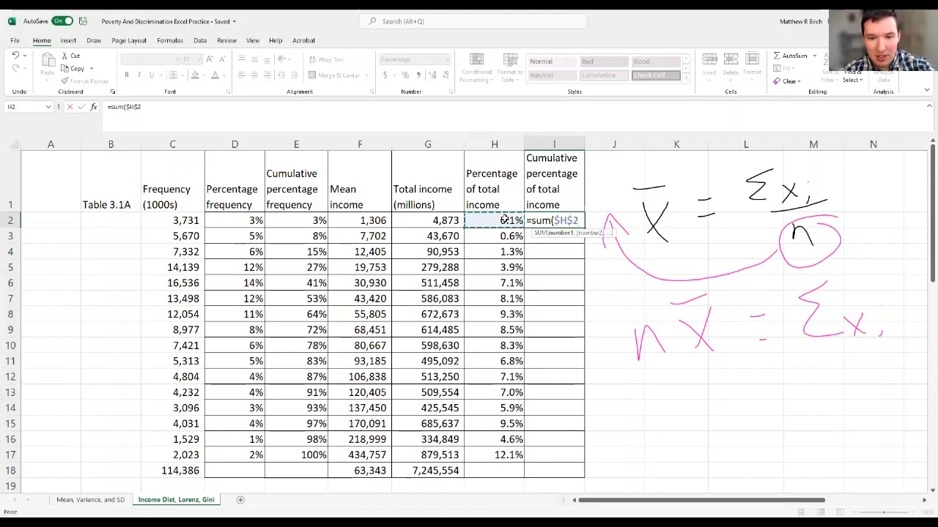
key(F8)
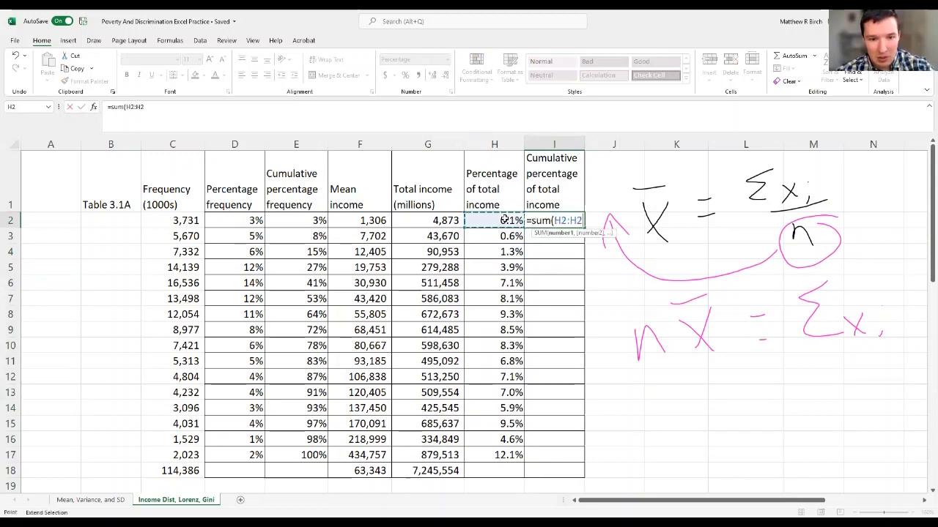
key(BackSpace)
key(BackSpace)
key(BackSpace)
key(BackSpace)
key(BackSpace)
text($h$2:)
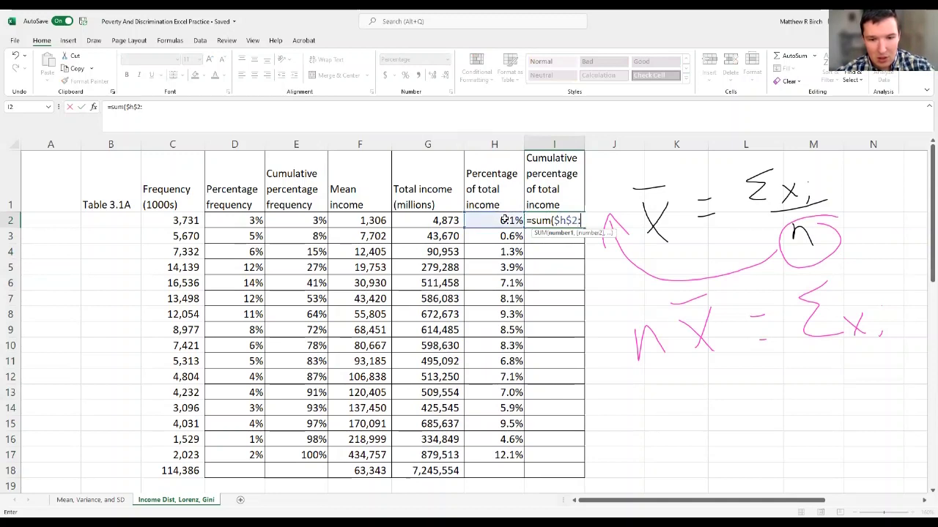
text(h2))
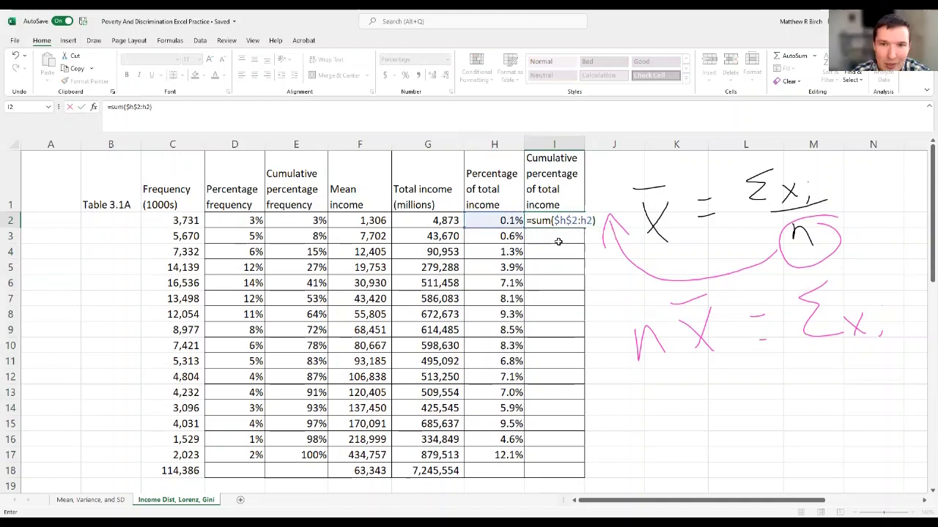
key(Return)
Format I2 to one decimal, fill it down to I17 ending at 100.0%, and clear the pen notes
click(578, 220)
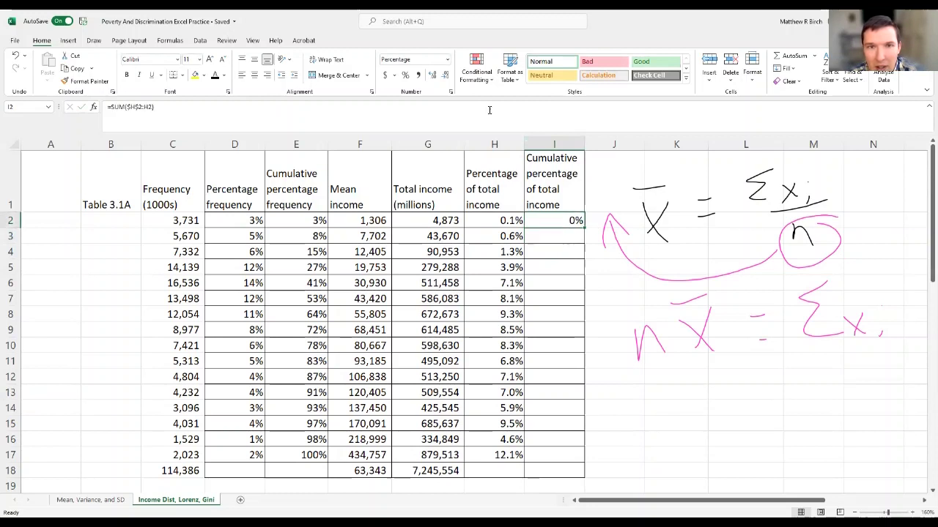
click(432, 77)
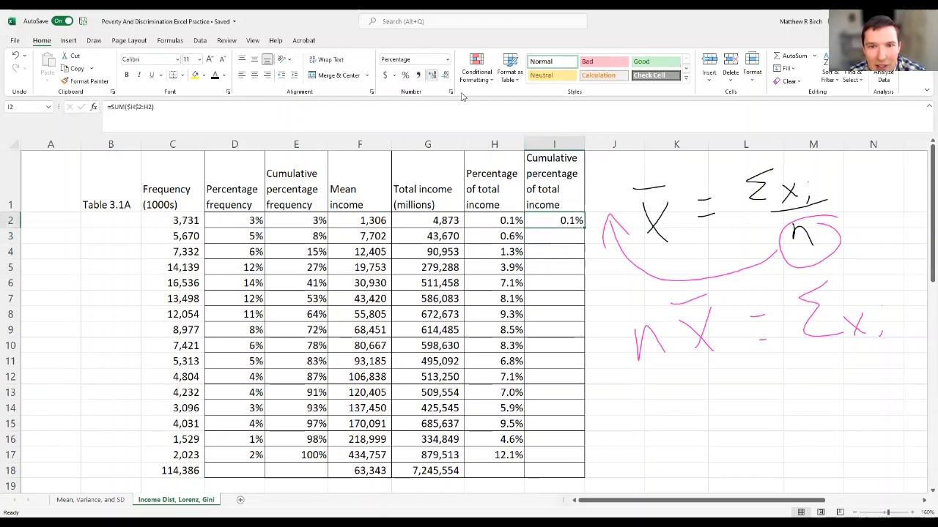
double_click(585, 229)
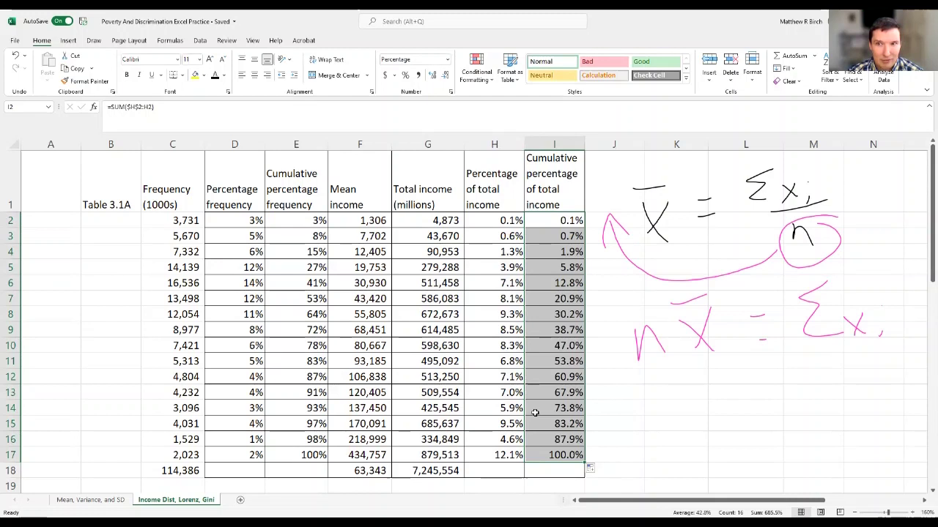
key(Escape)
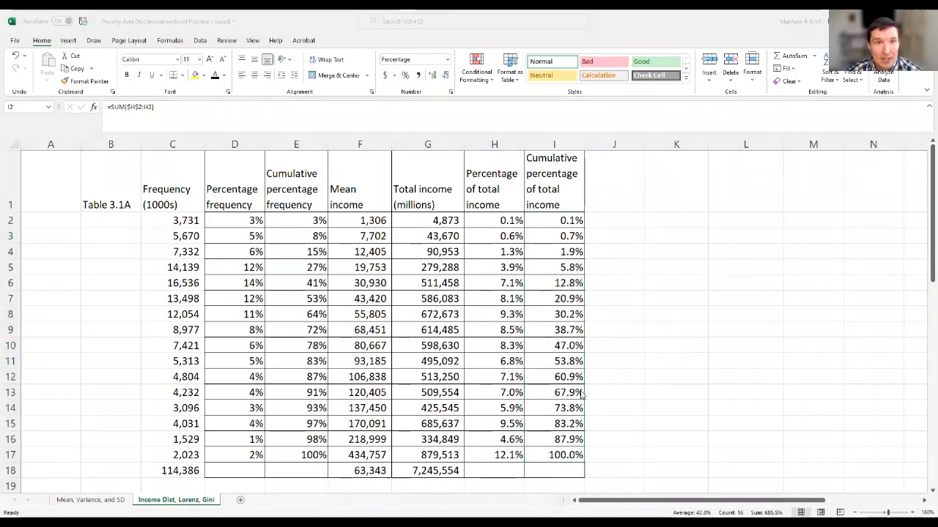